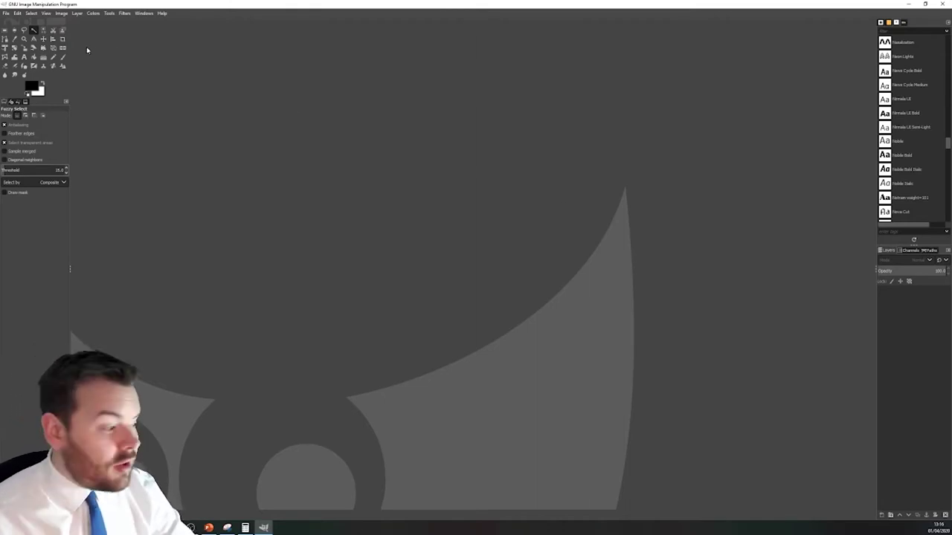
Open GIMP's File menu to begin a new image.
left_click(5, 14)
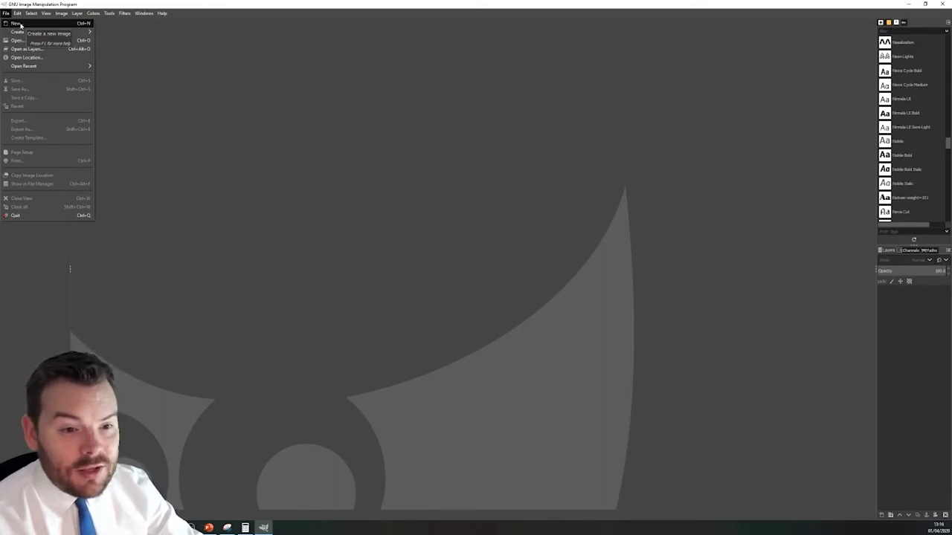
Create a new blank white 296.92 × 148 mm image (3542 × 1748 px), keeping millimetres as the unit.
left_click(16, 24)
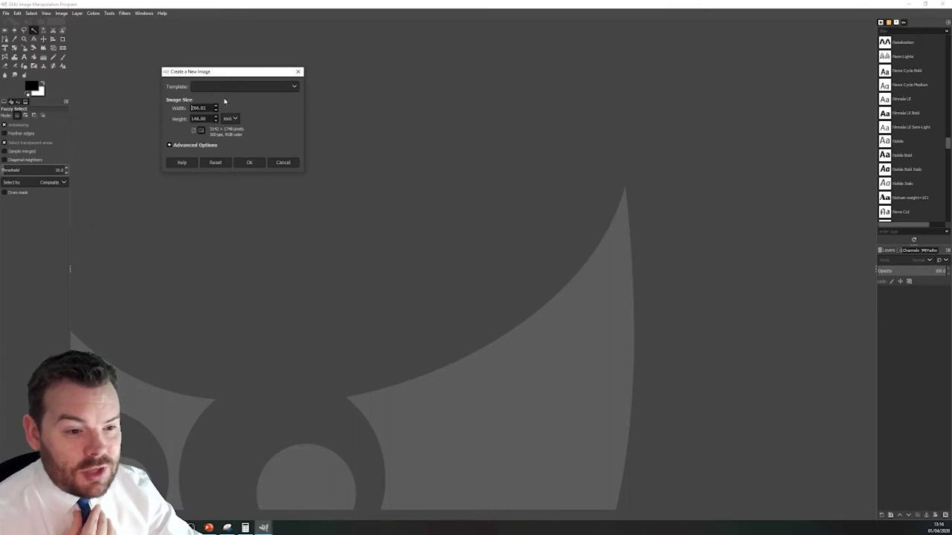
left_click(233, 118)
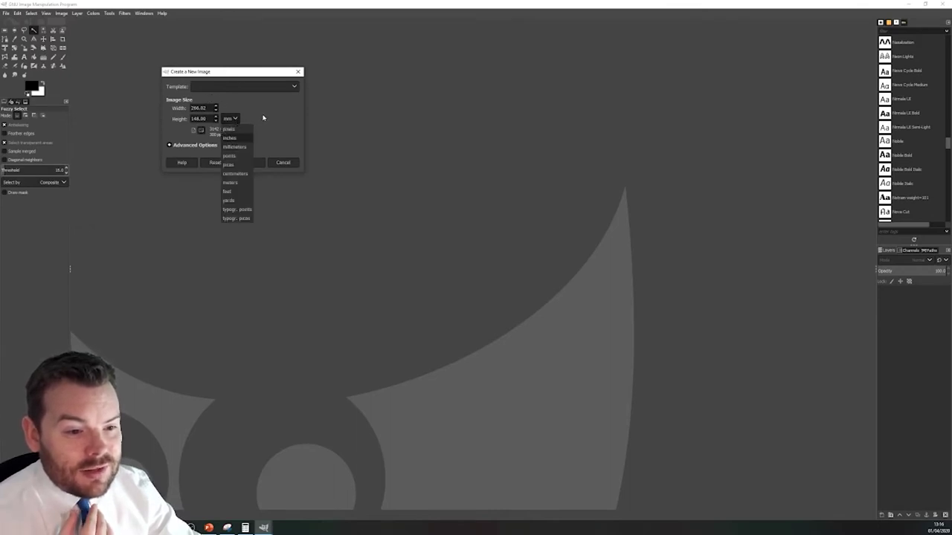
left_click(263, 117)
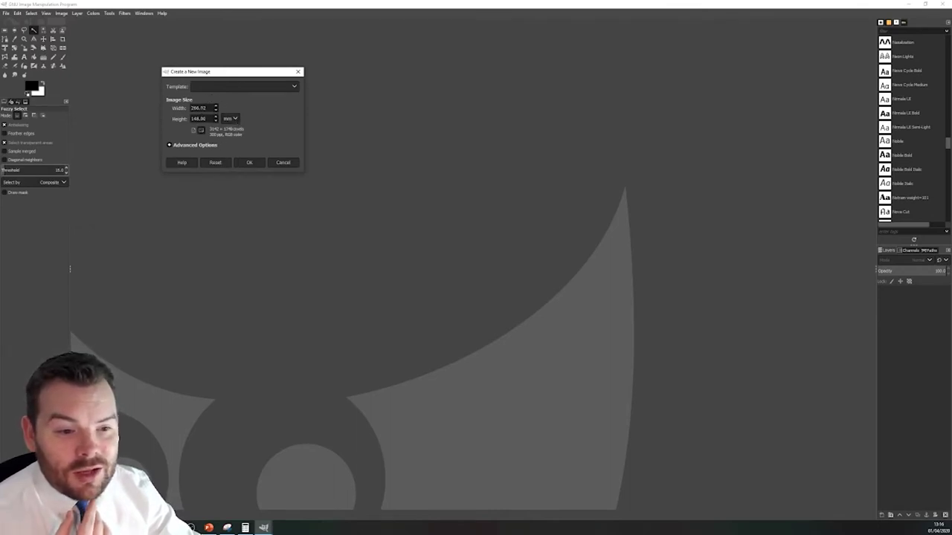
left_click(249, 162)
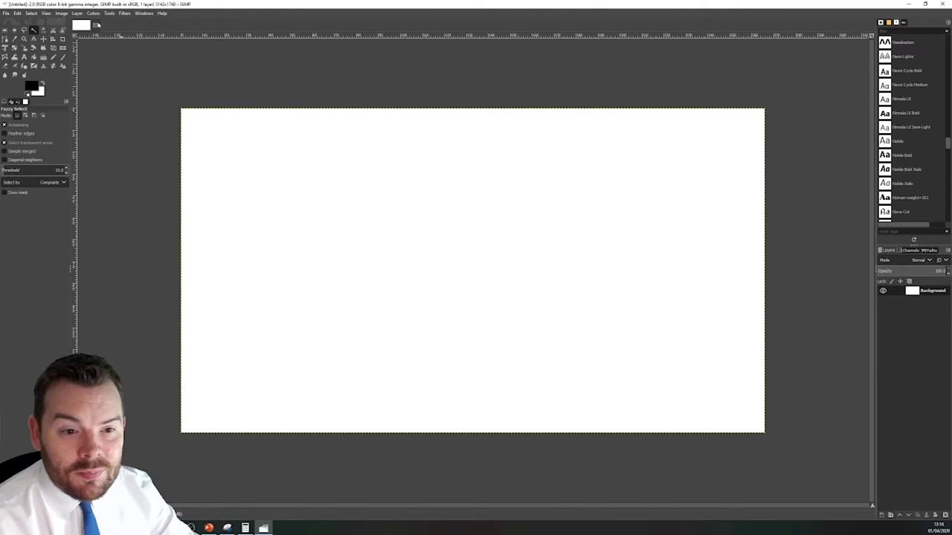
Add a vertical guide at about 53% across the canvas.
left_click(61, 14)
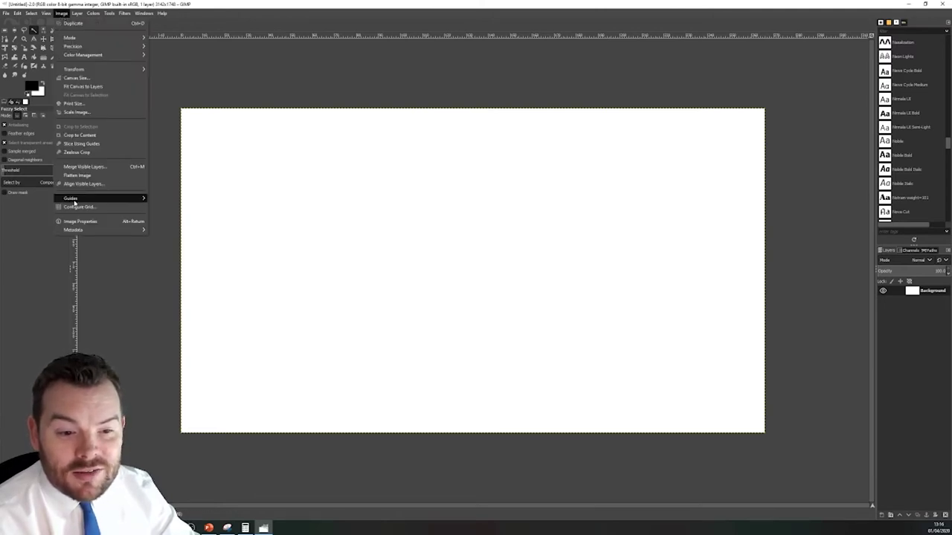
mouse_move(86, 199)
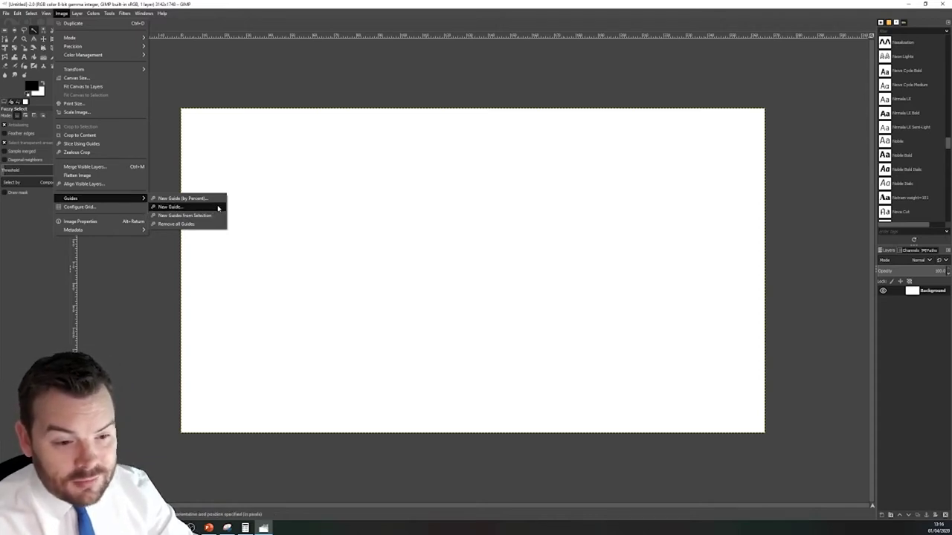
left_click(179, 207)
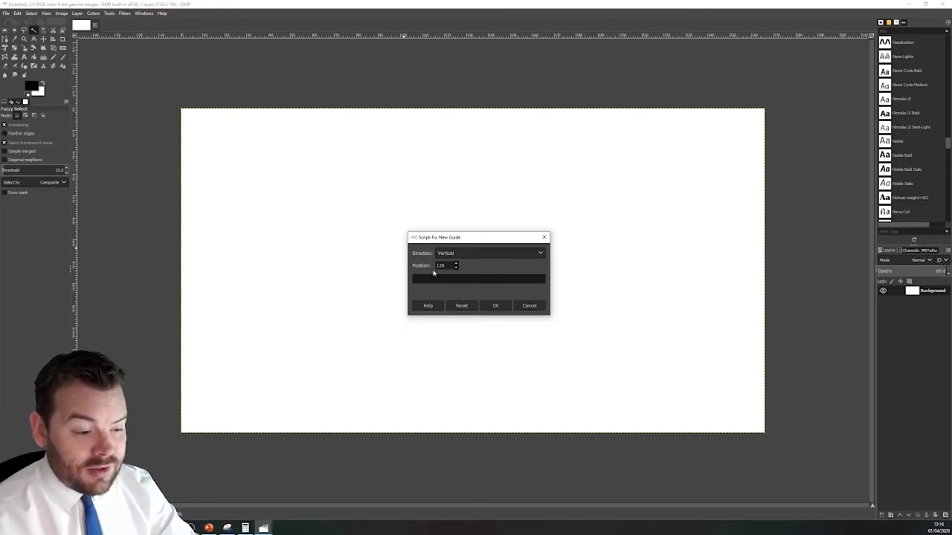
left_click(528, 308)
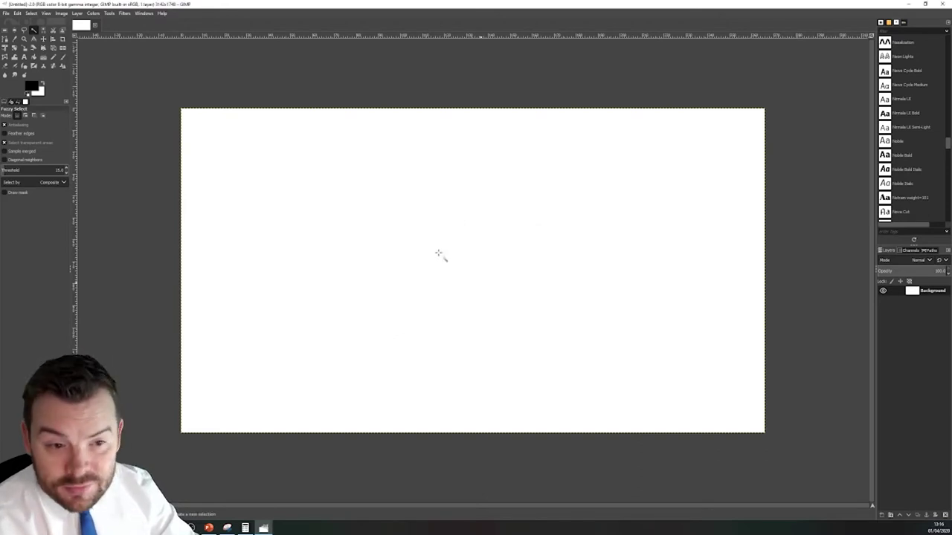
left_click(46, 13)
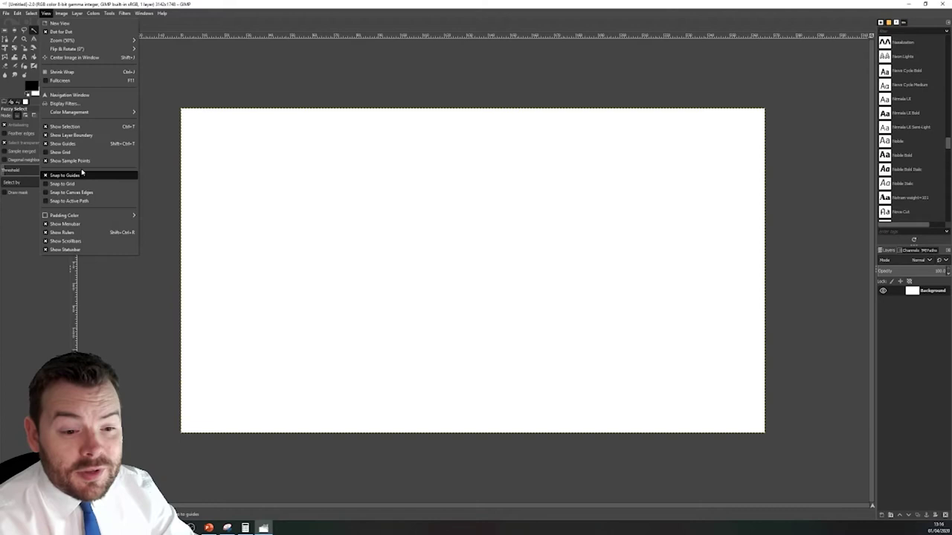
mouse_move(61, 13)
mouse_move(119, 201)
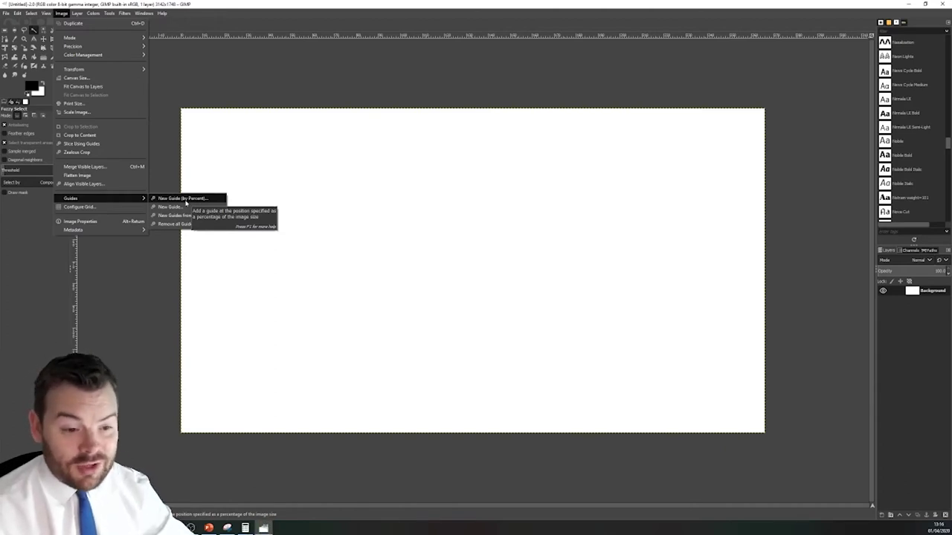
left_click(182, 199)
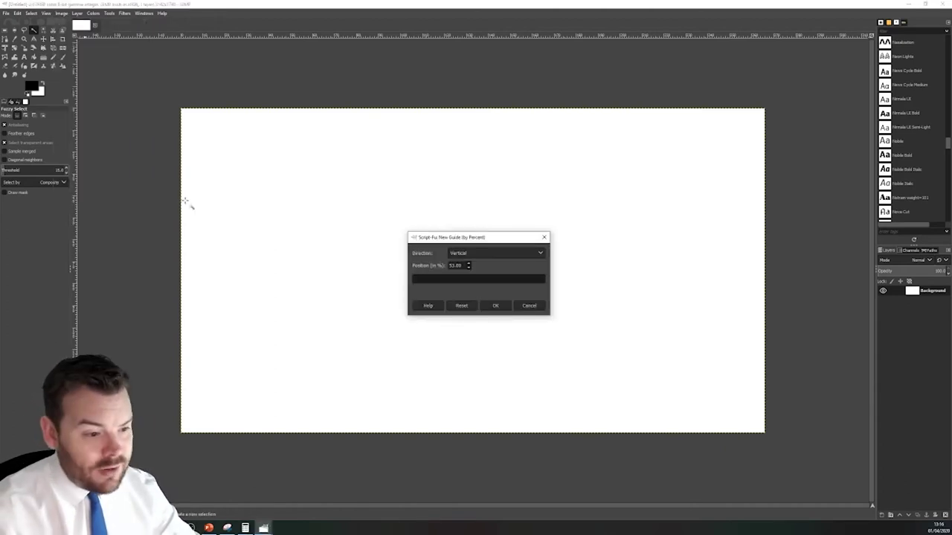
left_click(496, 304)
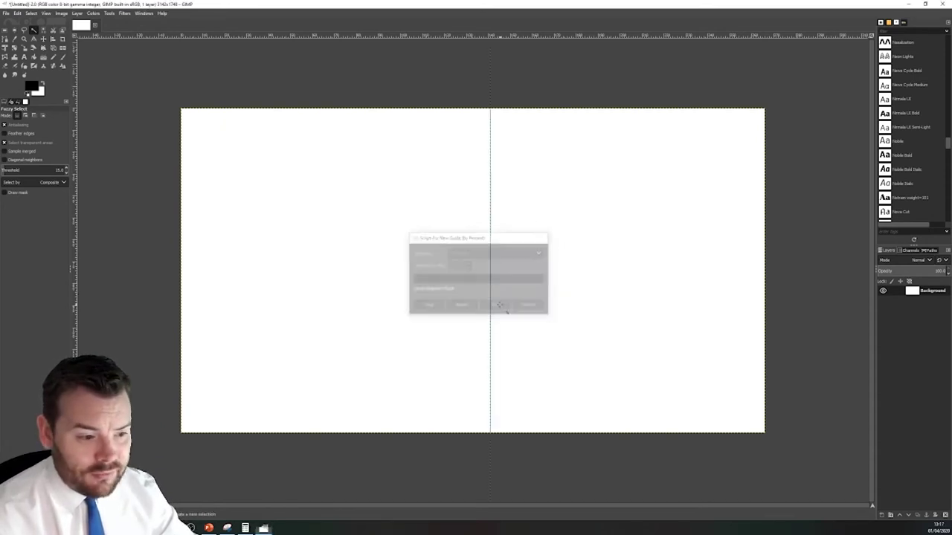
Add a second vertical guide at 47% across the canvas.
left_click(60, 13)
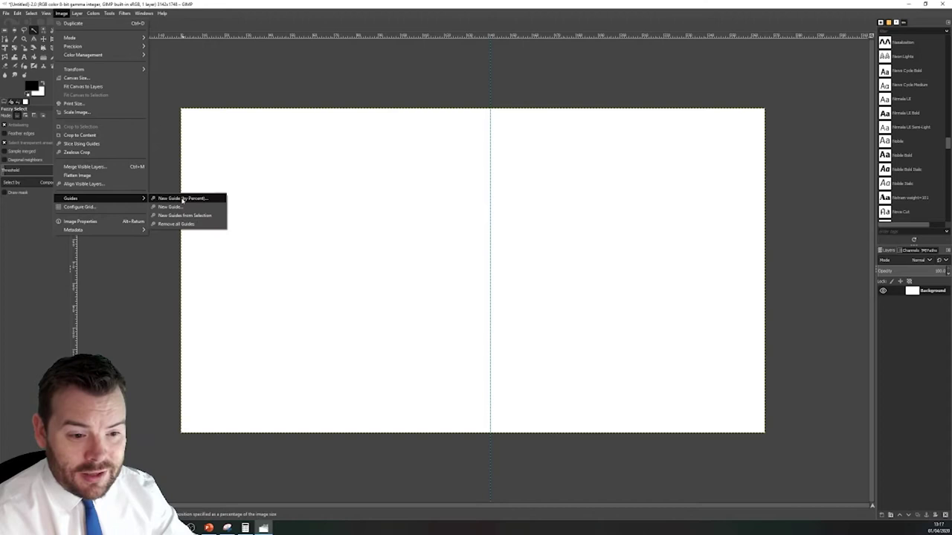
left_click(178, 198)
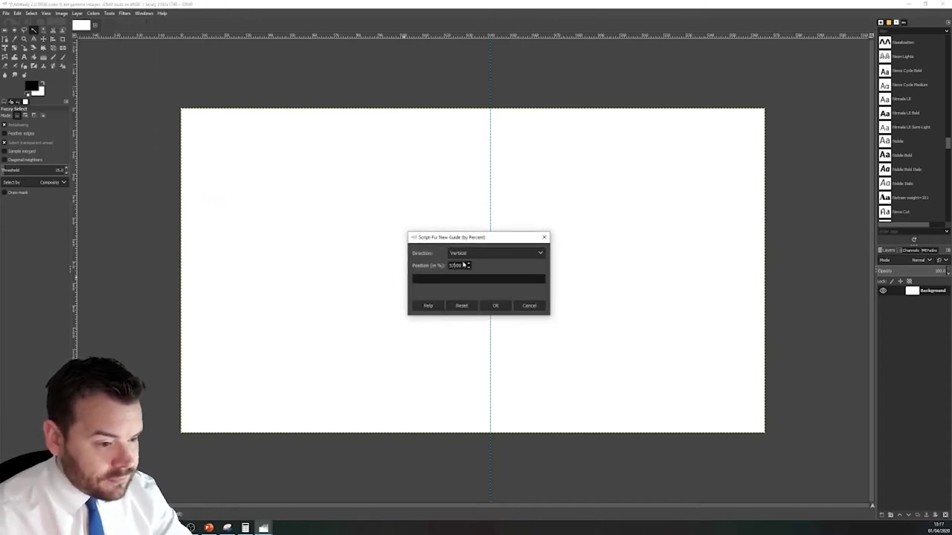
type("47")
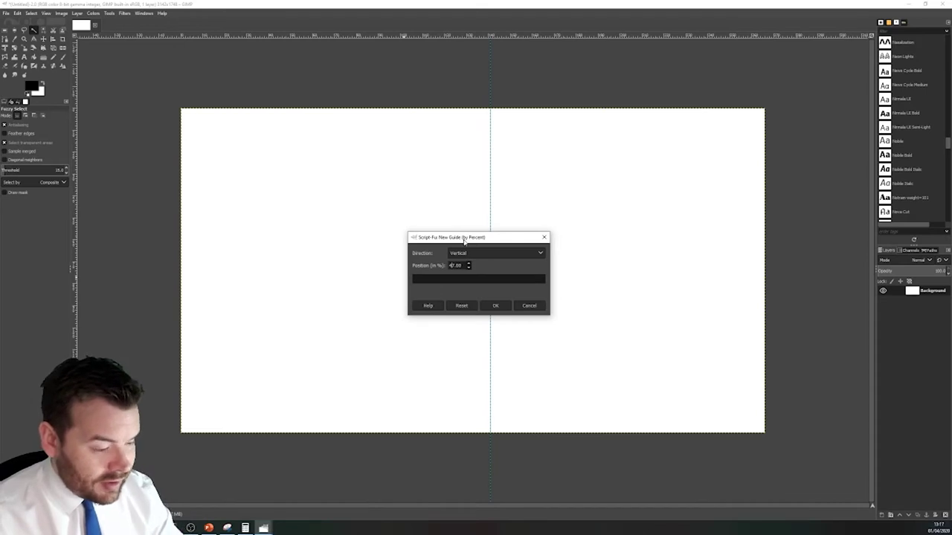
left_click(496, 305)
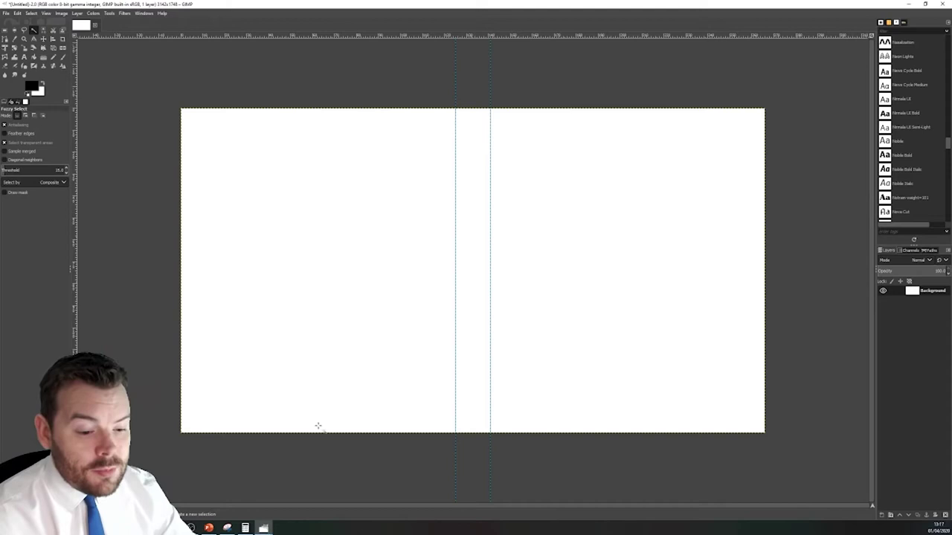
In File Explorer, select the five football images, from the addidas image to seek logo.
left_click(178, 515)
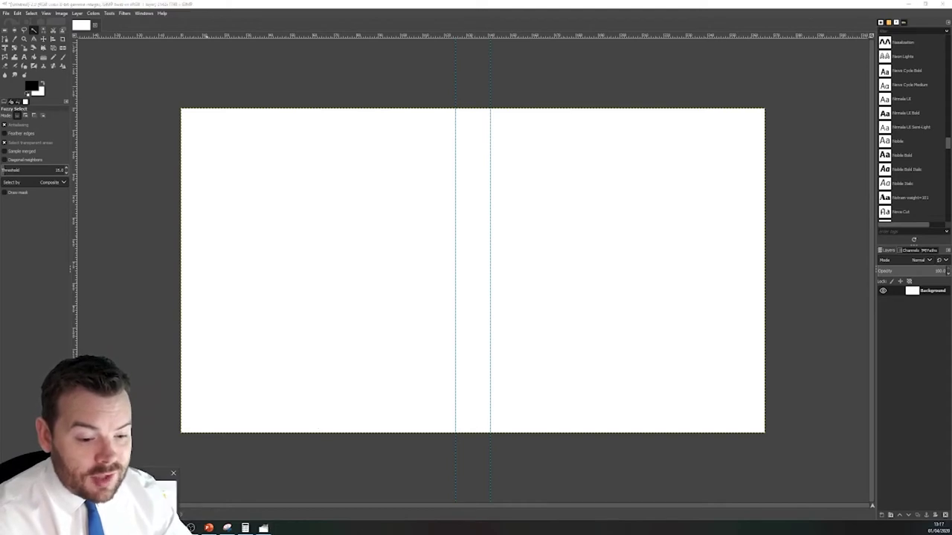
left_click_drag(519, 181, 732, 129)
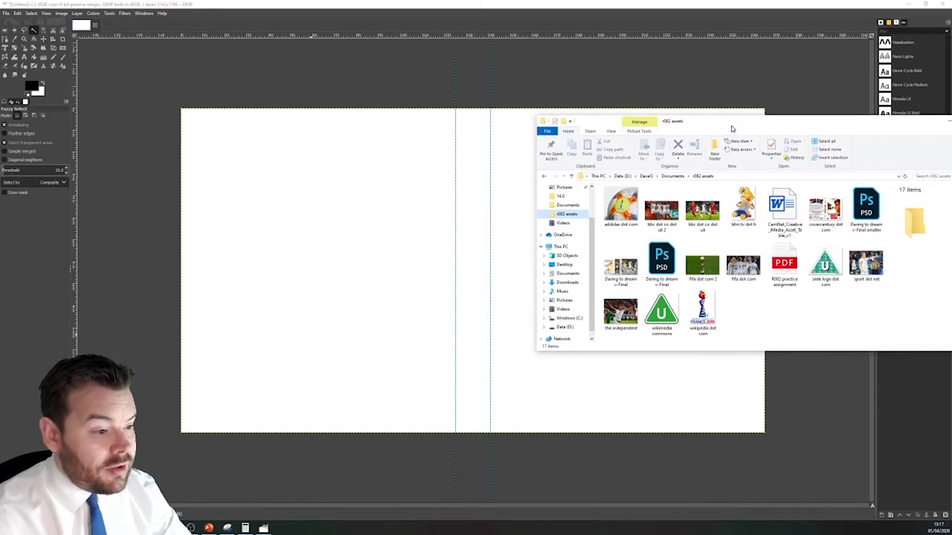
left_click(620, 206)
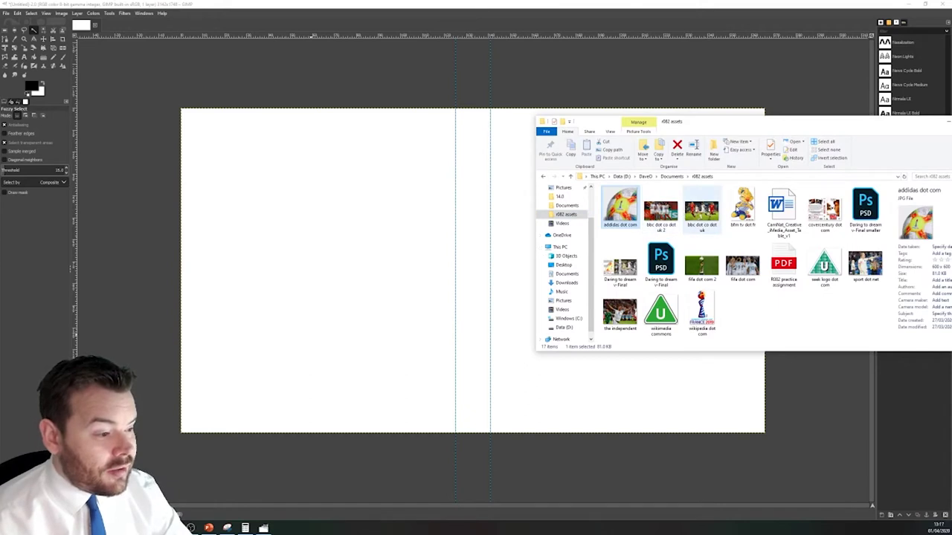
left_click(742, 208, "shift")
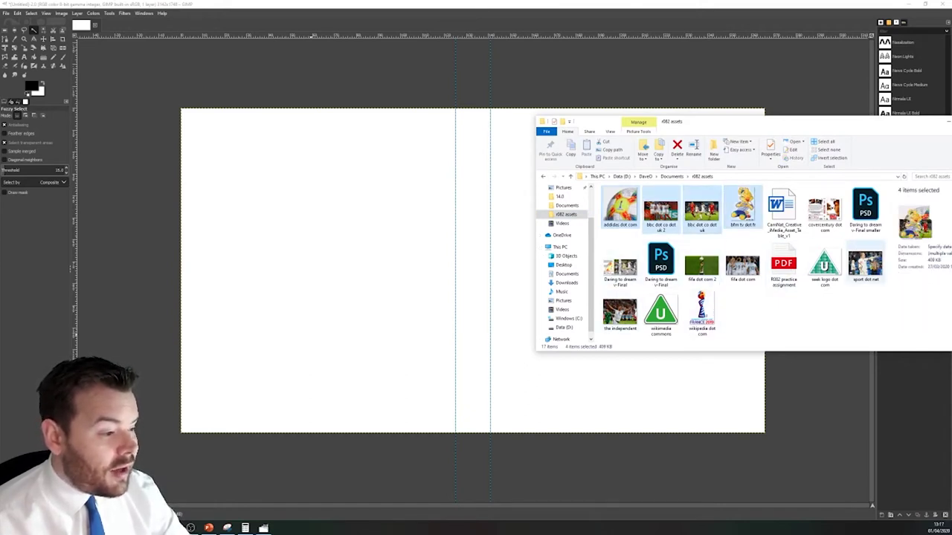
left_click(824, 267, "ctrl")
Drop the five images onto the GIMP canvas as layers, converting their colour profiles.
left_click_drag(722, 212, 491, 260)
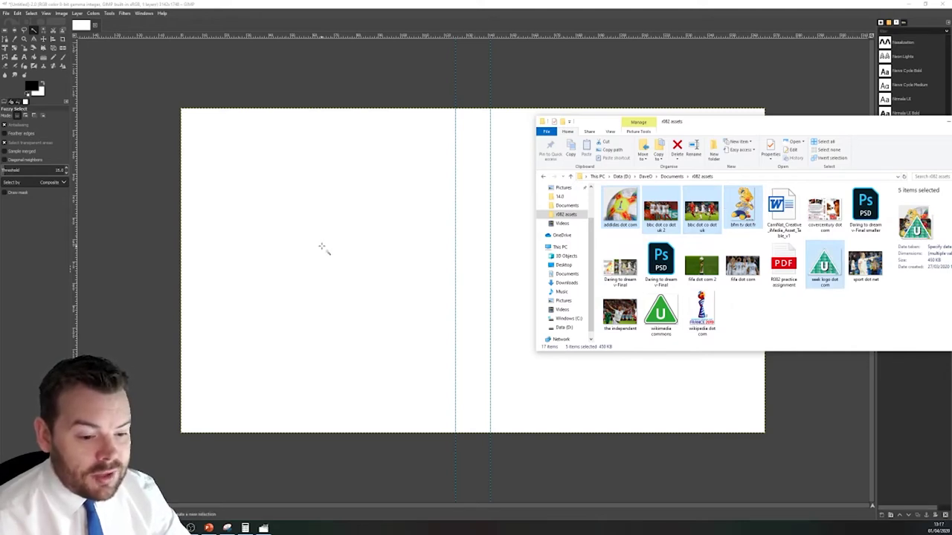
left_click_drag(321, 248, 323, 246)
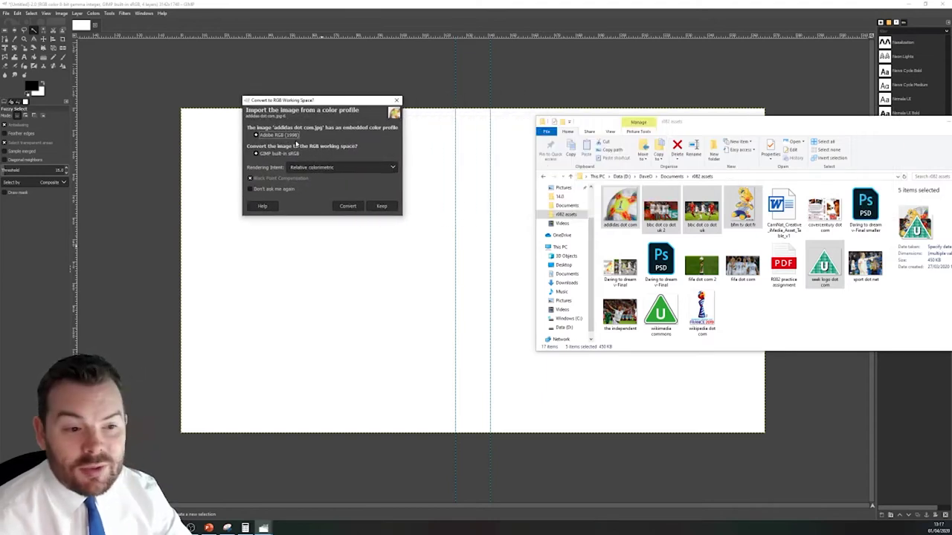
left_click(349, 206)
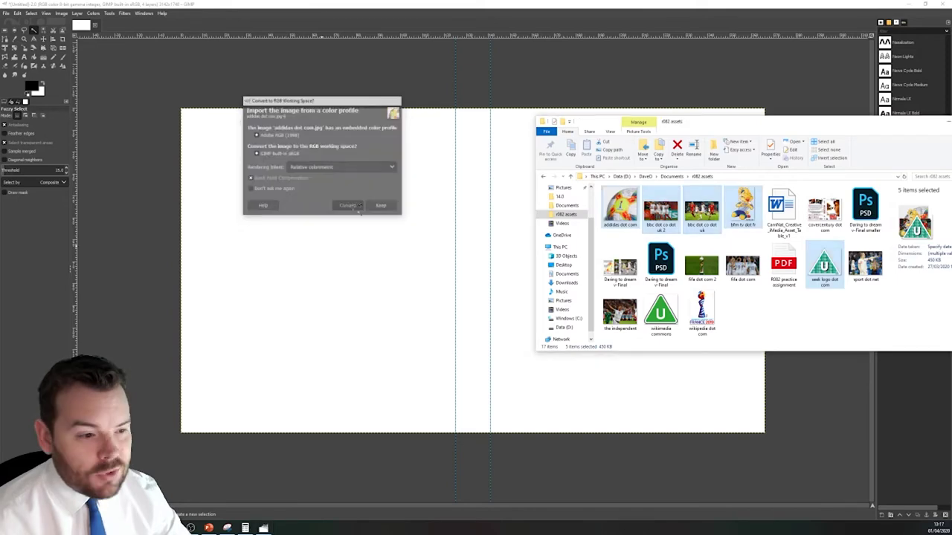
left_click(348, 207)
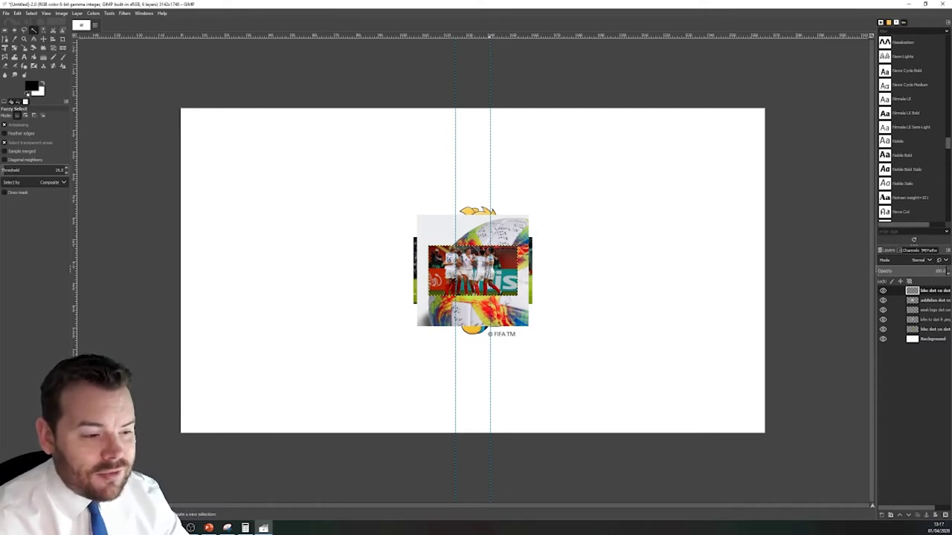
Lower the colour-matching threshold to 0 and clear the current selection.
mouse_move(498, 262)
left_mouse_down()
mouse_move(483, 253)
mouse_move(499, 261)
left_mouse_up()
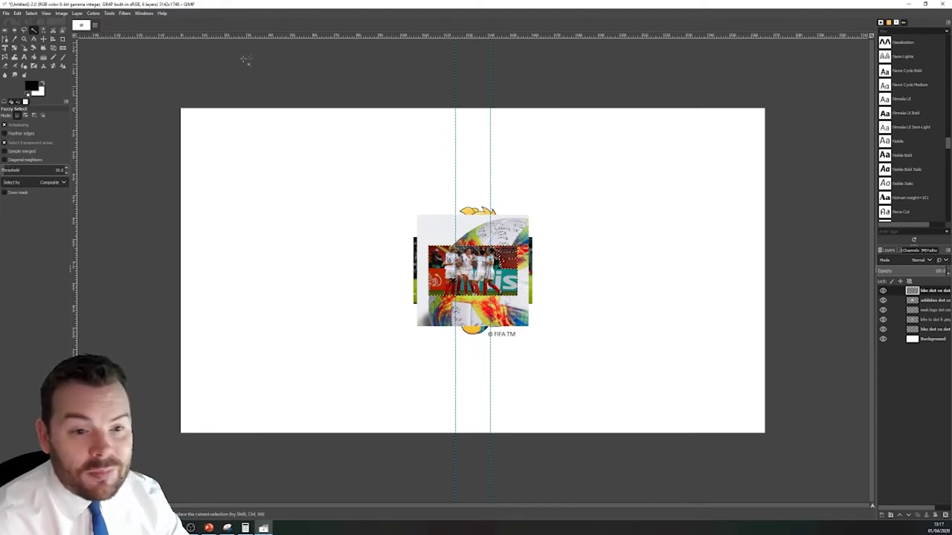
left_click(33, 13)
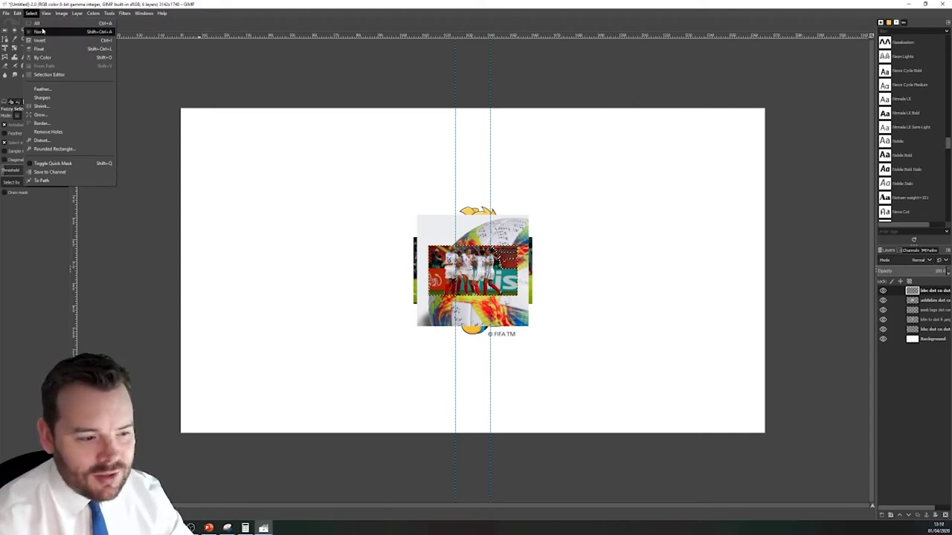
left_click(42, 31)
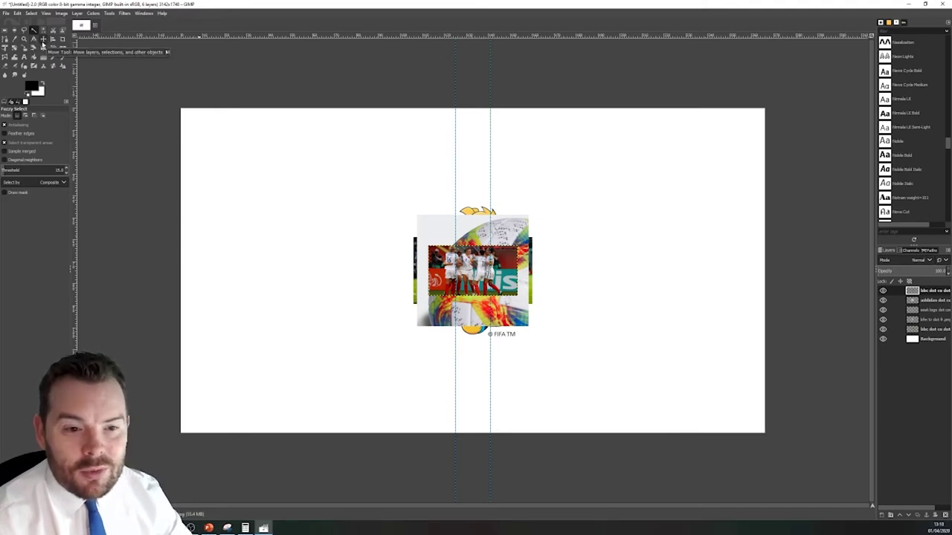
Move the team photo top-left, ball top-right, badge below it, mascot bottom-left, match photo centre.
left_click(42, 45)
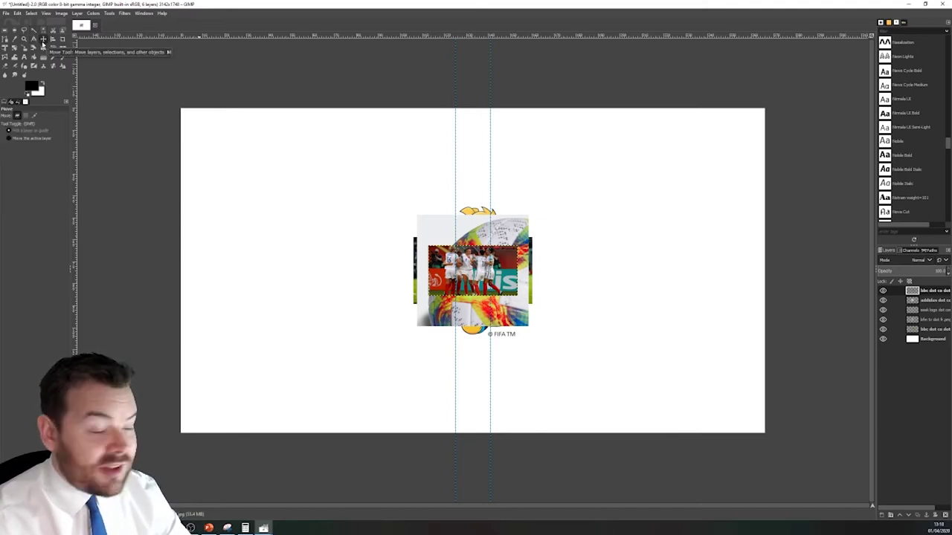
left_click_drag(481, 275, 268, 174)
left_click_drag(507, 293, 658, 245)
left_click_drag(476, 286, 622, 352)
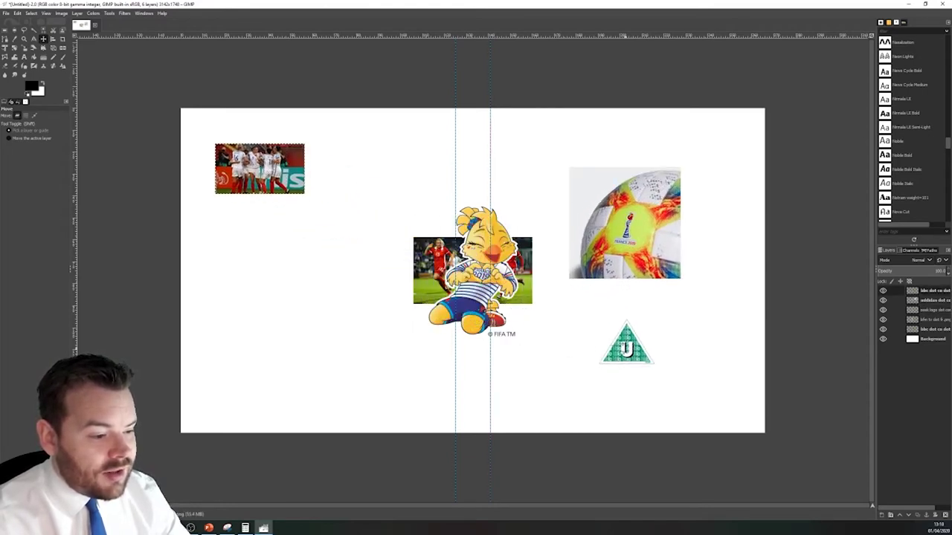
left_click_drag(483, 246, 290, 302)
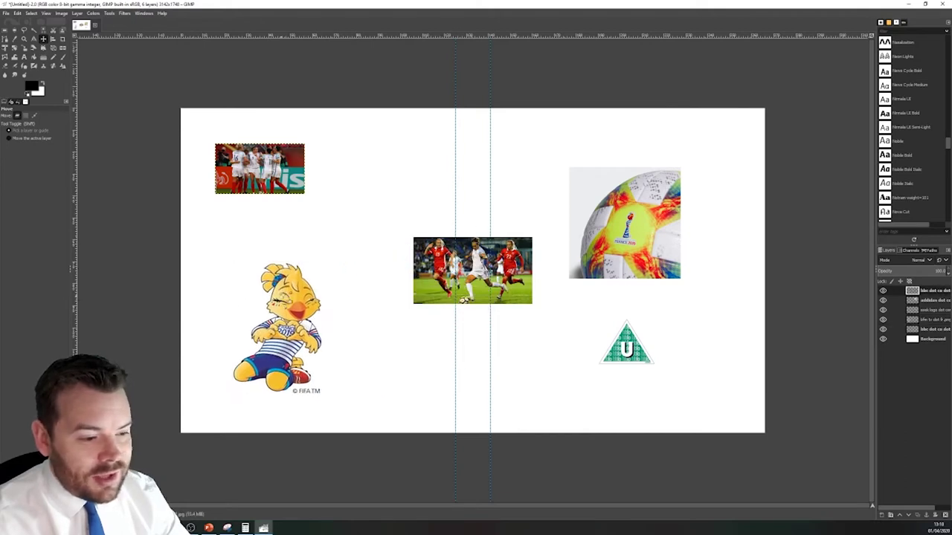
left_click_drag(492, 268, 468, 278)
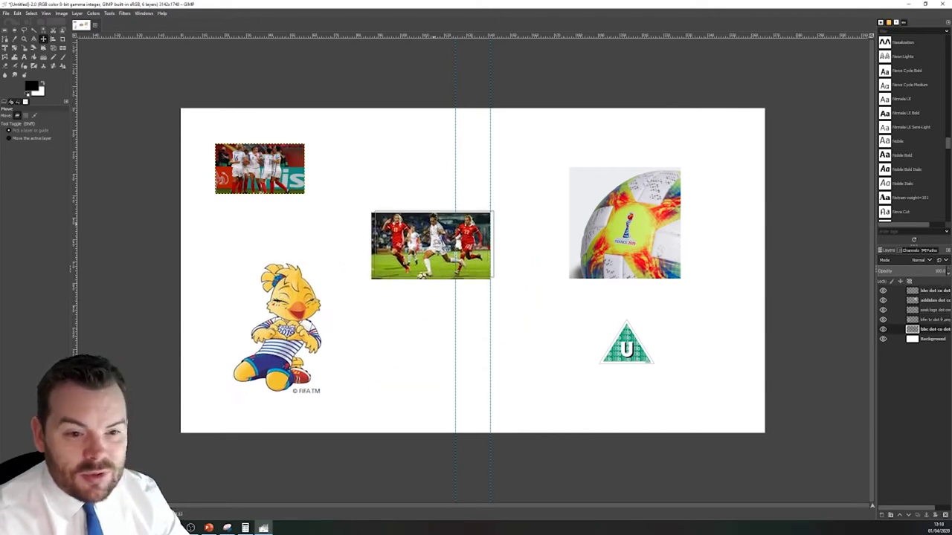
mouse_move(431, 245)
left_mouse_down()
mouse_move(431, 224)
mouse_move(442, 243)
left_mouse_up()
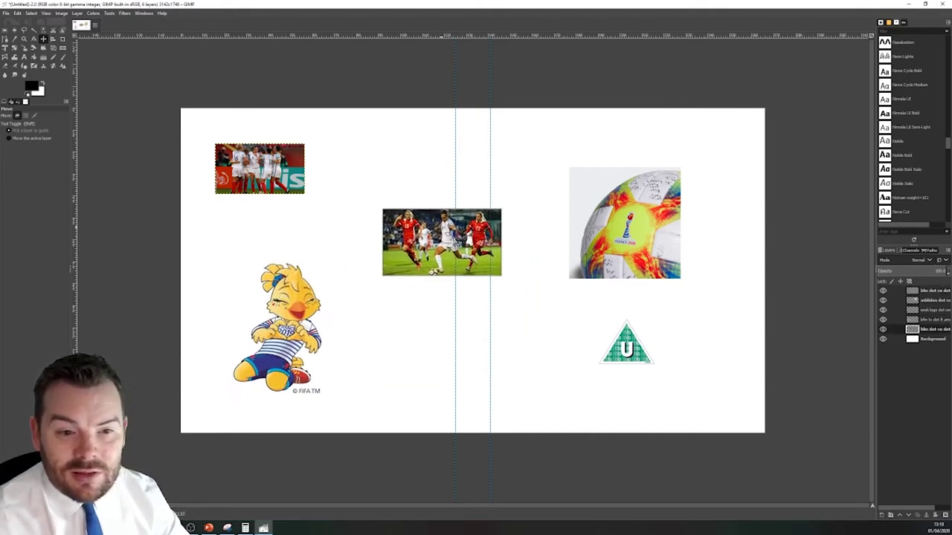
left_click(7, 31)
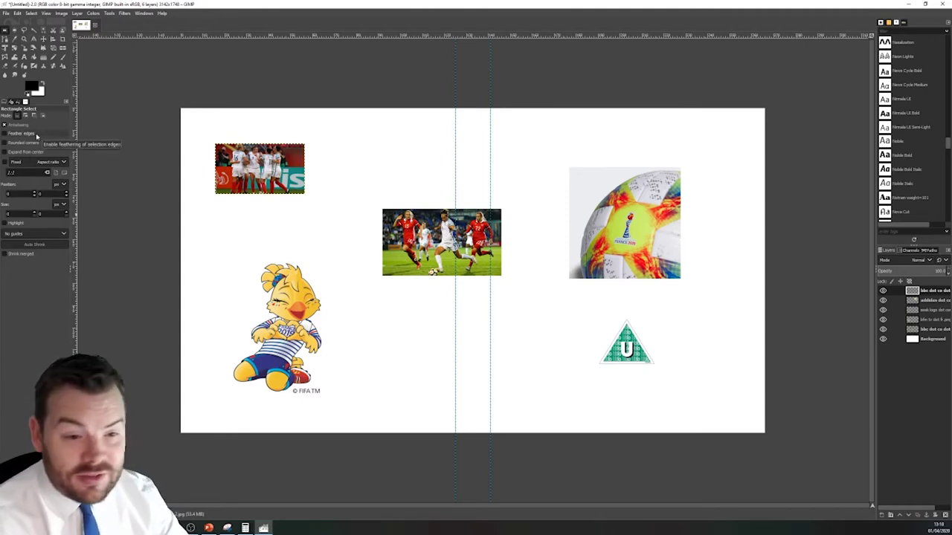
left_click(15, 30)
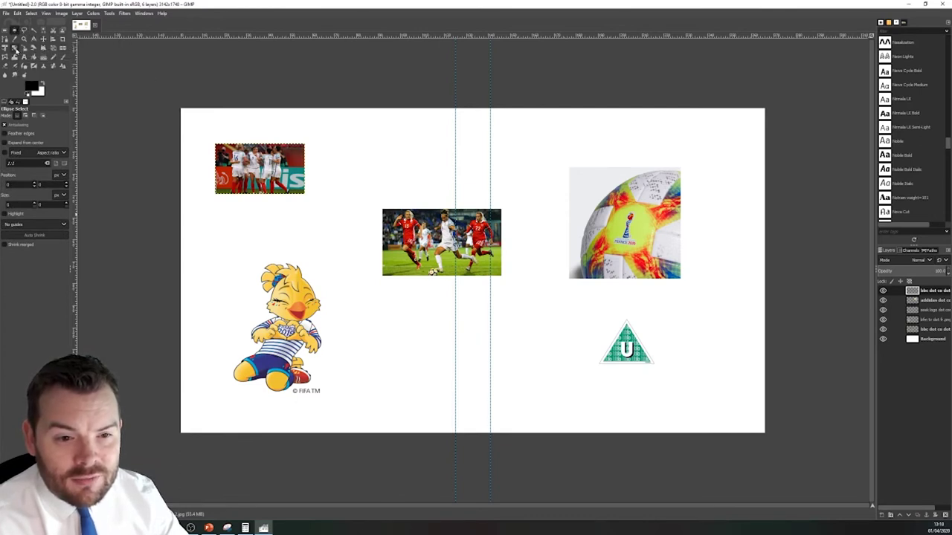
left_click(23, 31)
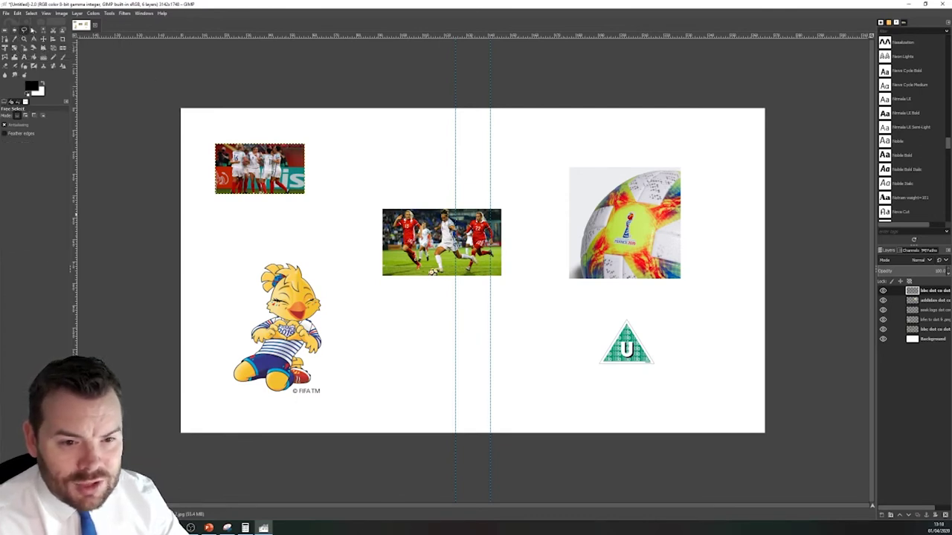
left_click(33, 32)
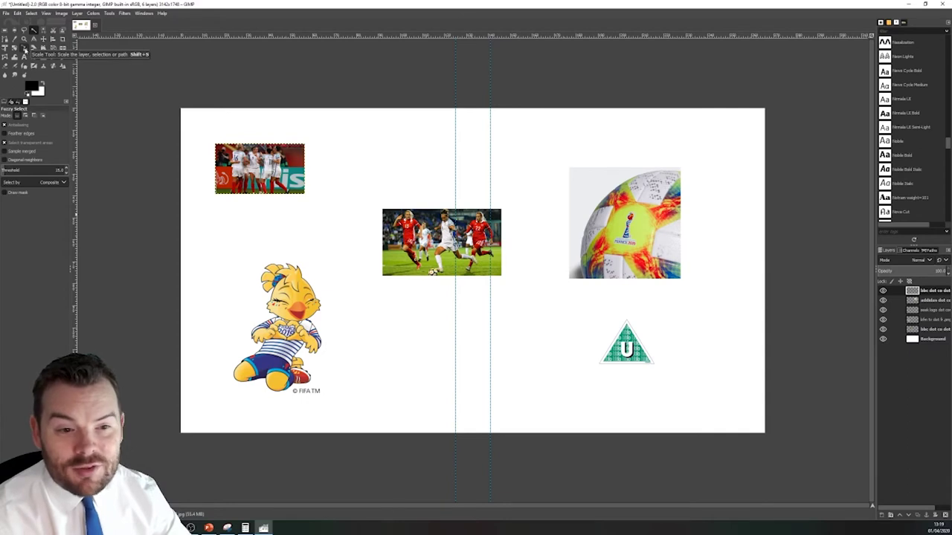
Scale the team photo up across the upper-left canvas, then nudge it slightly into place.
left_click(24, 48)
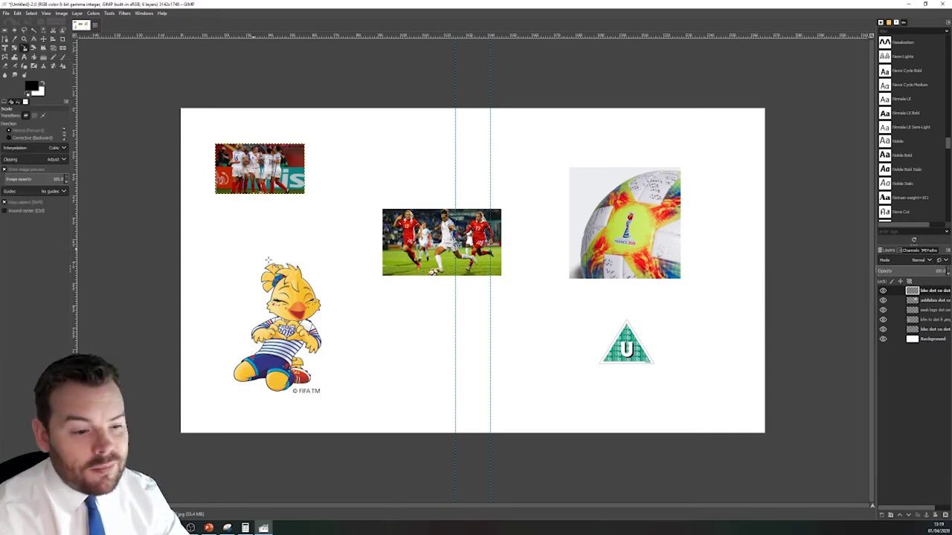
left_click(314, 293)
left_click_drag(321, 279, 766, 178)
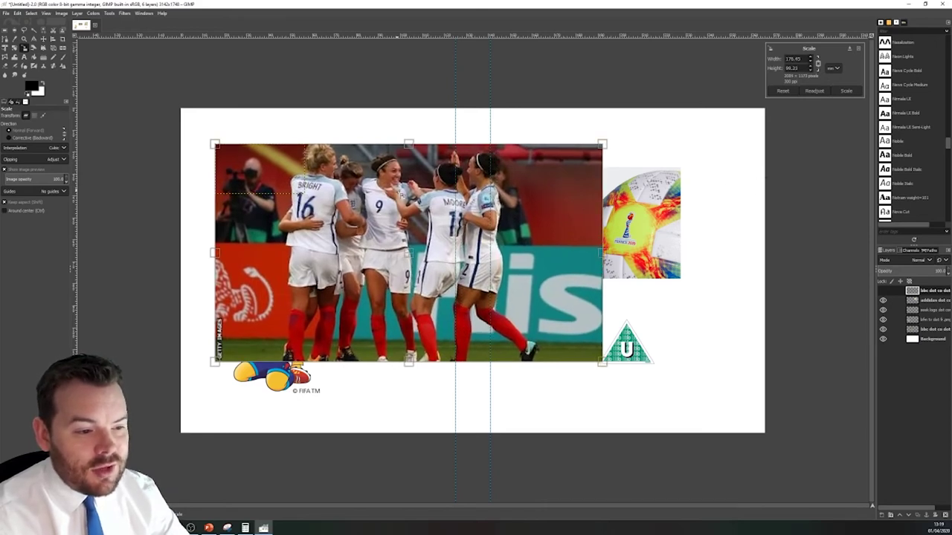
mouse_move(401, 194)
left_mouse_down()
mouse_move(416, 199)
mouse_move(380, 183)
mouse_move(393, 185)
left_mouse_up()
left_click(43, 39)
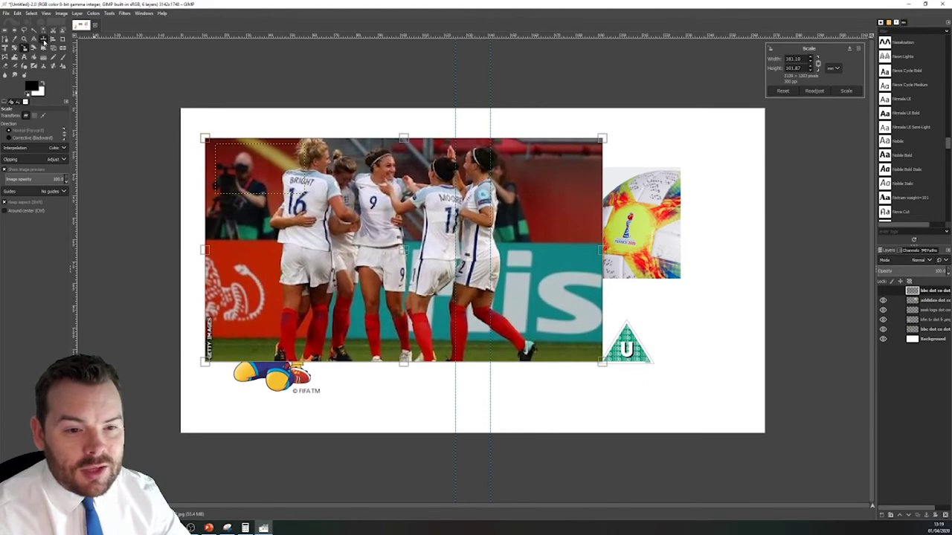
left_click_drag(273, 175, 270, 149)
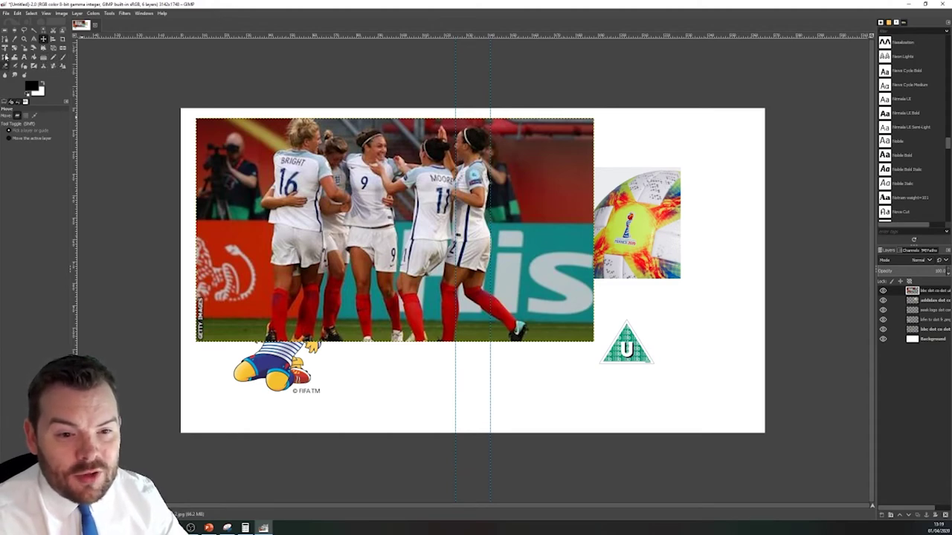
Fuzzy-select and delete the dark cameraman corner of the team photo, then undo it.
left_click(33, 30)
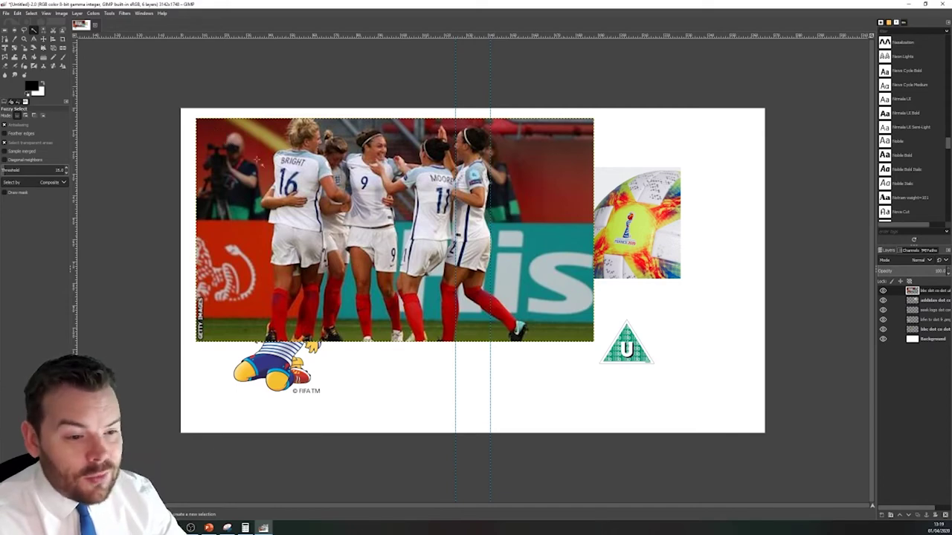
left_click(218, 123)
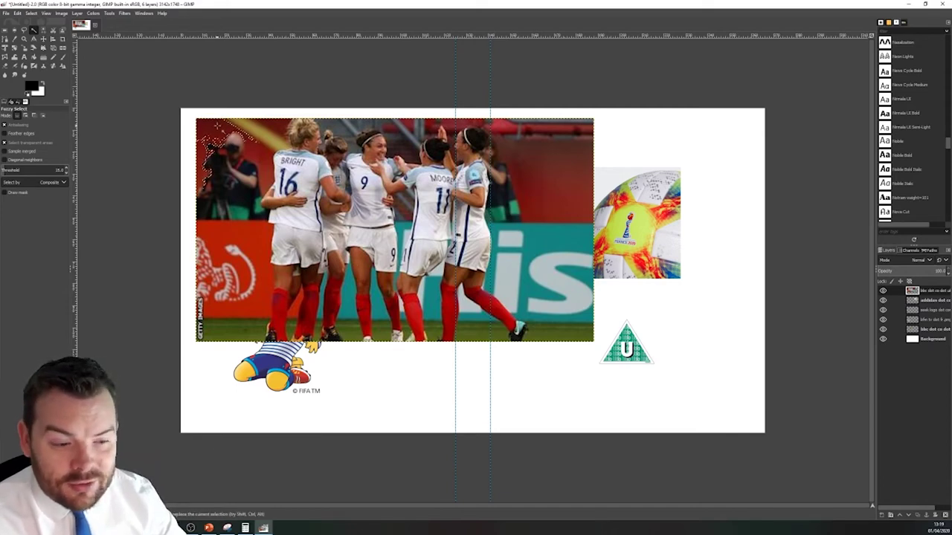
key("Delete")
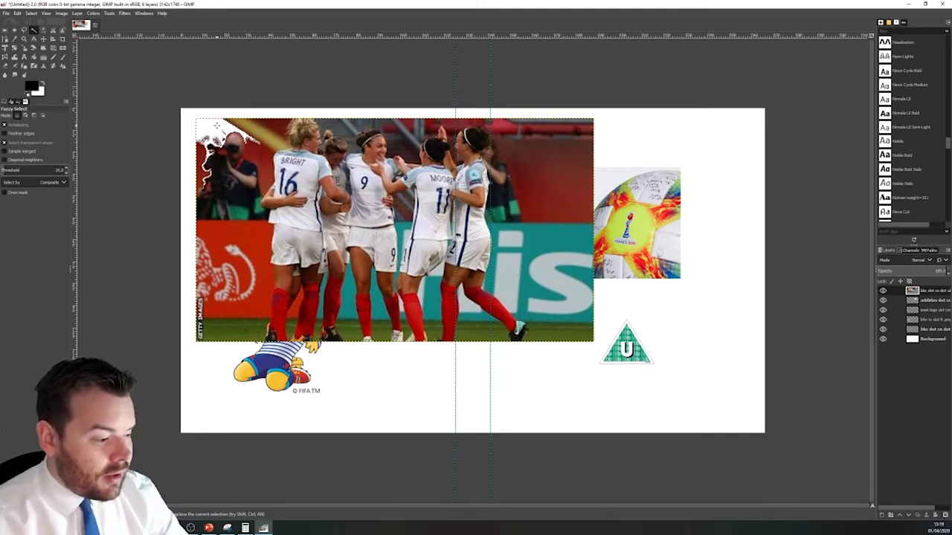
key("ctrl+z")
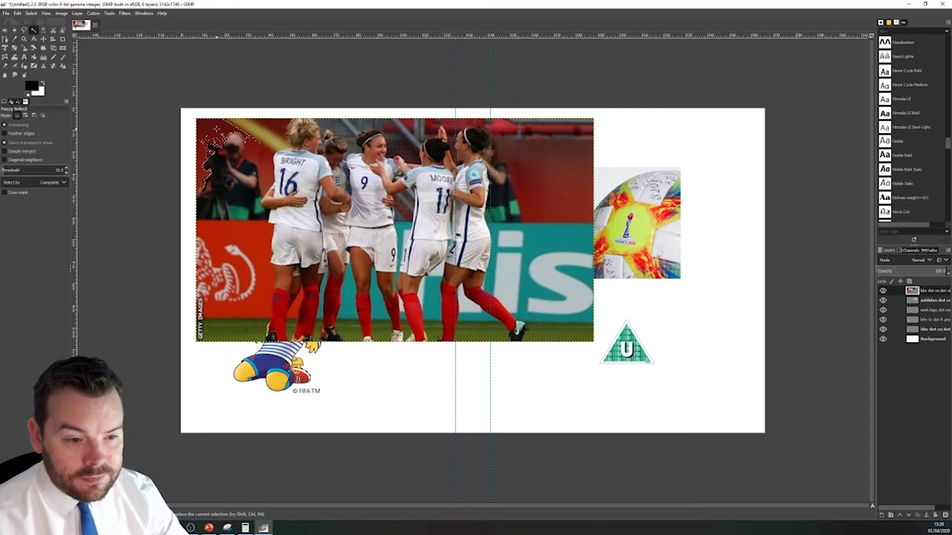
Duplicate the image with Ctrl+D and clear the selection.
key("ctrl+d")
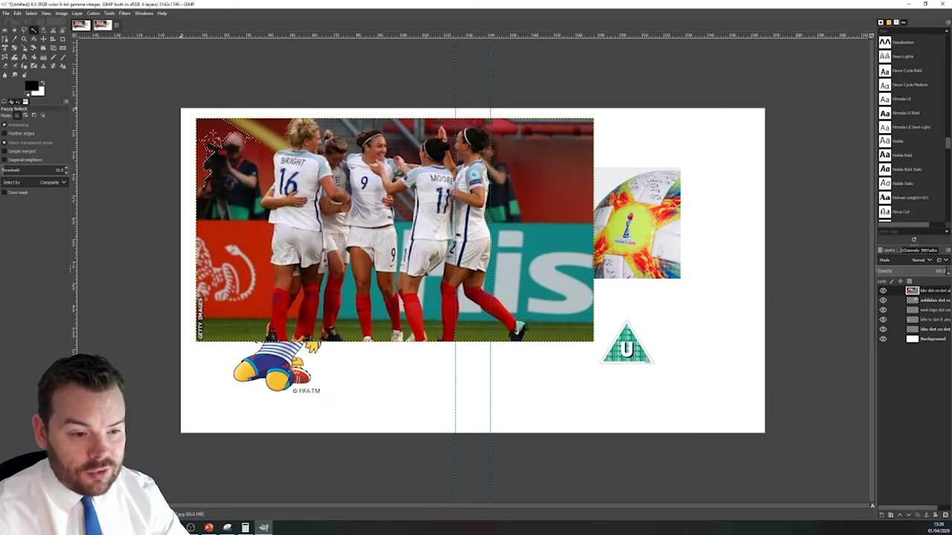
left_click(30, 13)
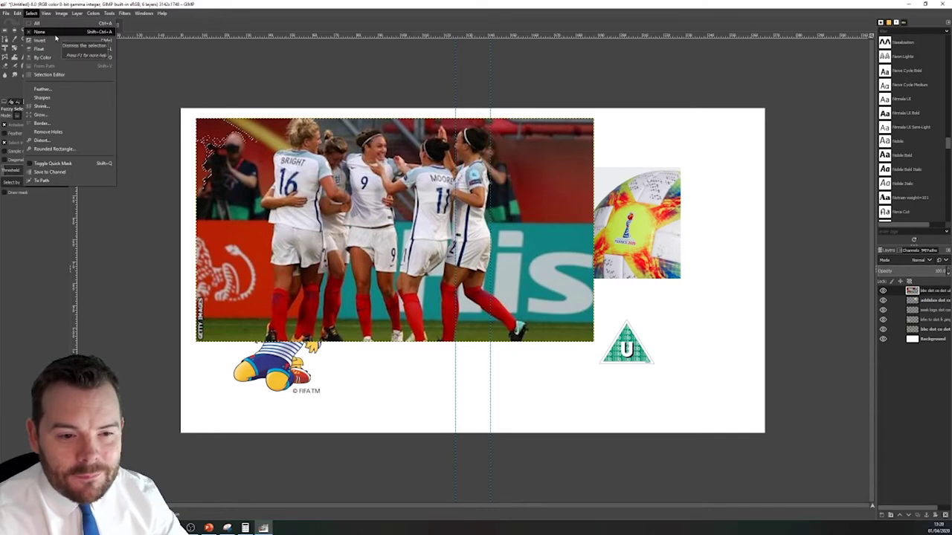
left_click(51, 32)
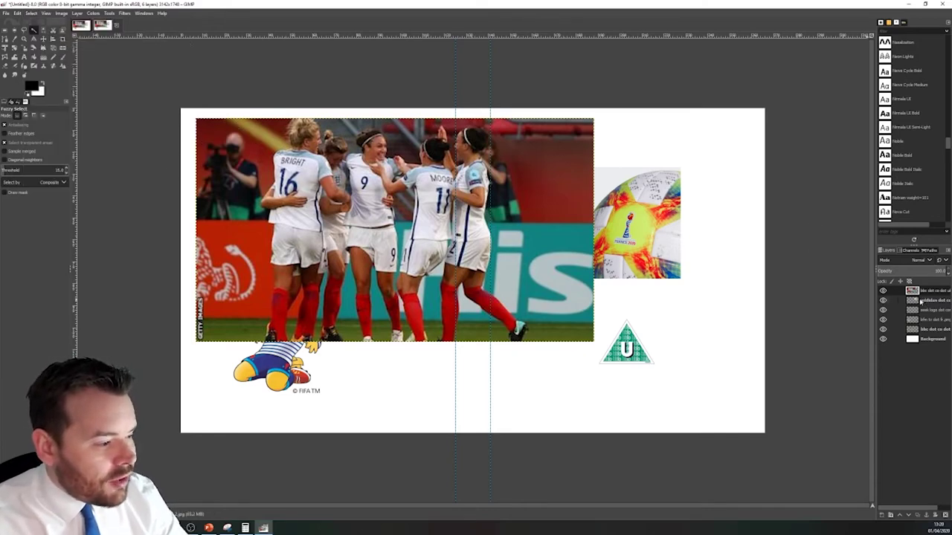
Raise the adidas ball and mascot layers above the team photo, then make the team photo layer active.
left_click_drag(920, 301, 922, 291)
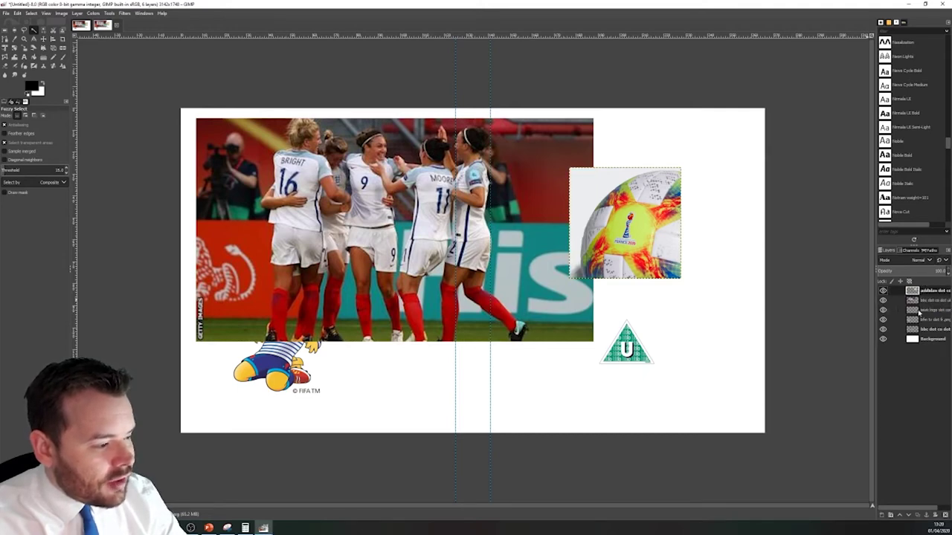
left_click(924, 320)
left_click_drag(926, 321, 926, 292)
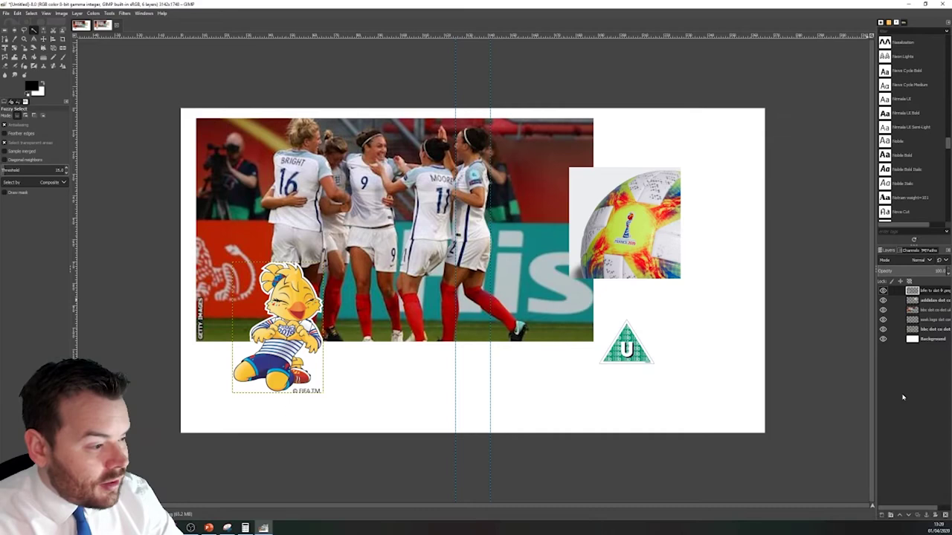
left_click(883, 309)
left_click(882, 310)
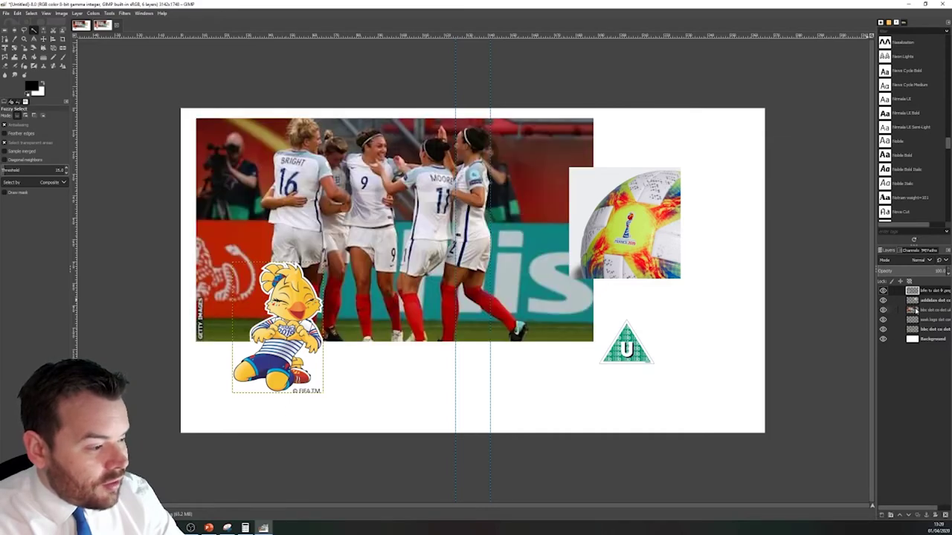
left_click(925, 311)
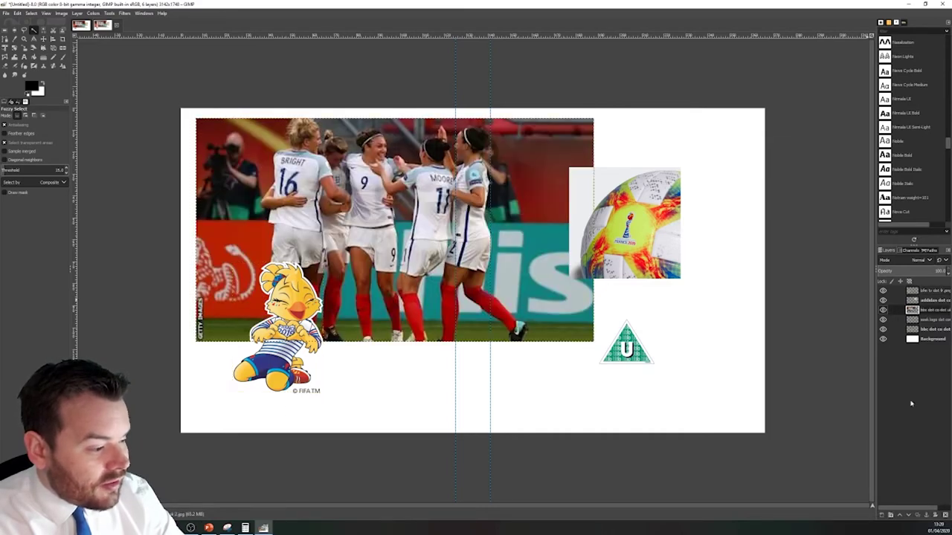
Give the team photo layer a White (full opacity) mask and pick the Paintbrush.
left_click(935, 517)
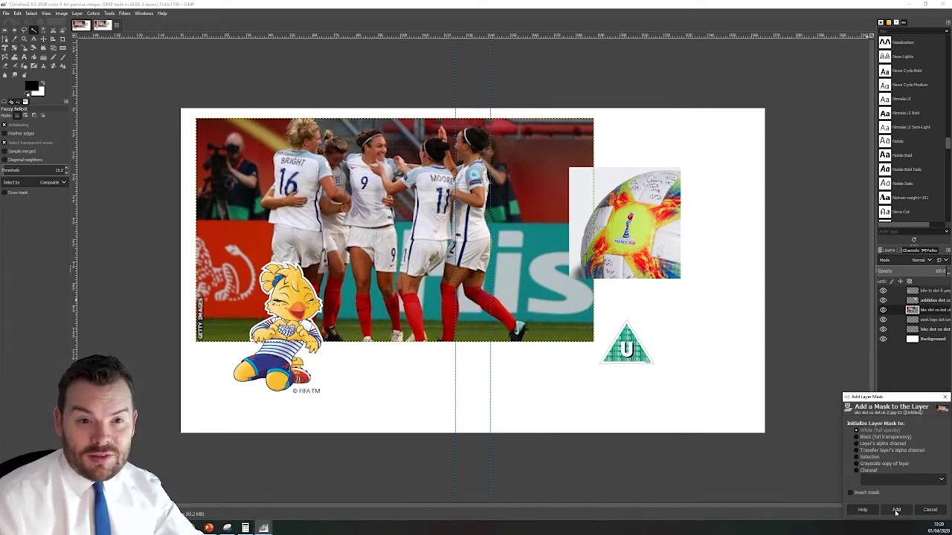
left_click(896, 510)
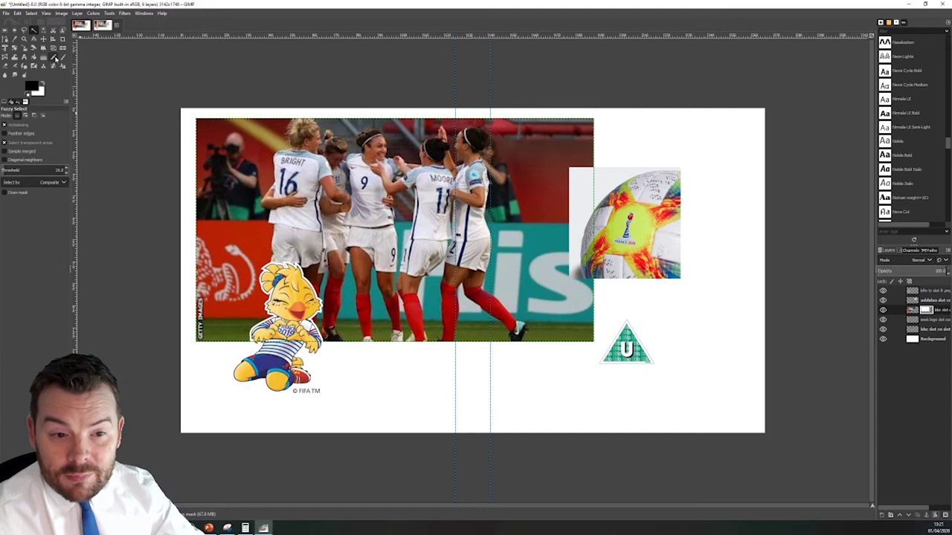
left_click(62, 56)
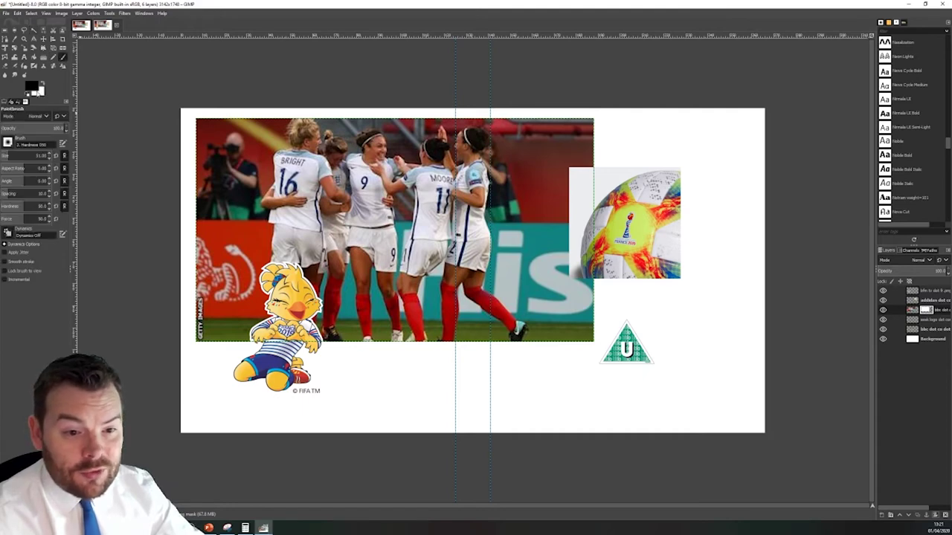
left_click(32, 87)
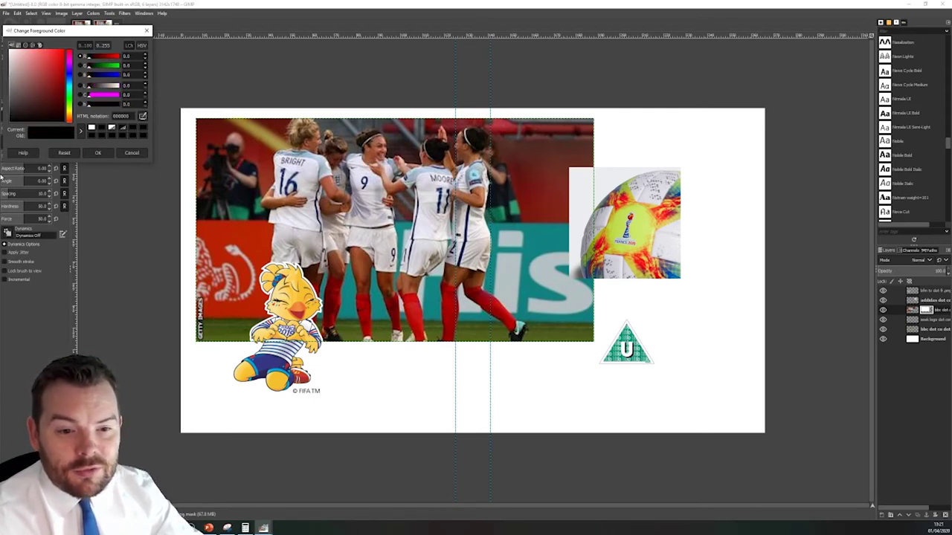
left_click(97, 153)
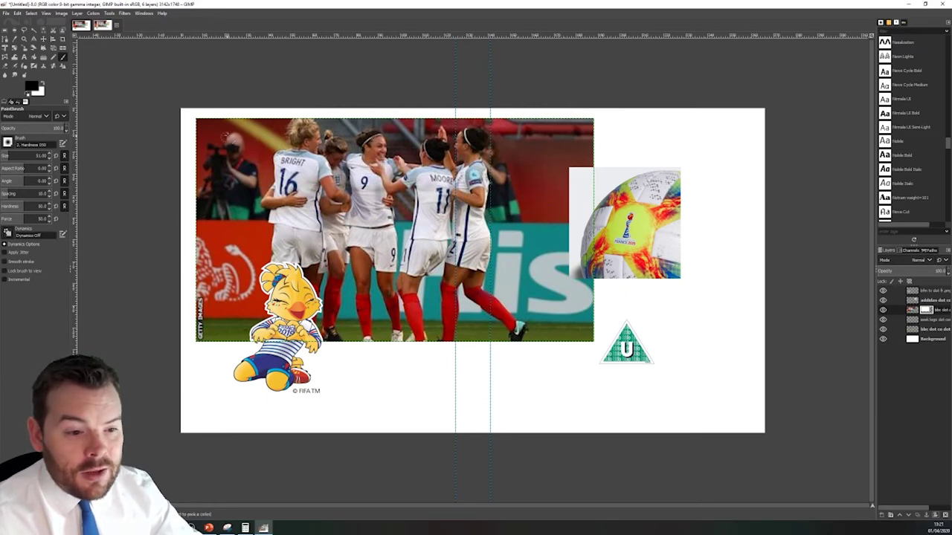
mouse_move(232, 138)
left_mouse_down()
mouse_move(229, 201)
mouse_move(233, 132)
mouse_move(224, 195)
mouse_move(233, 138)
mouse_move(232, 195)
mouse_move(224, 172)
mouse_move(231, 141)
mouse_move(240, 201)
mouse_move(287, 156)
mouse_move(313, 199)
mouse_move(349, 182)
mouse_move(291, 145)
mouse_move(246, 247)
mouse_move(389, 258)
mouse_move(412, 182)
mouse_move(323, 125)
left_mouse_up()
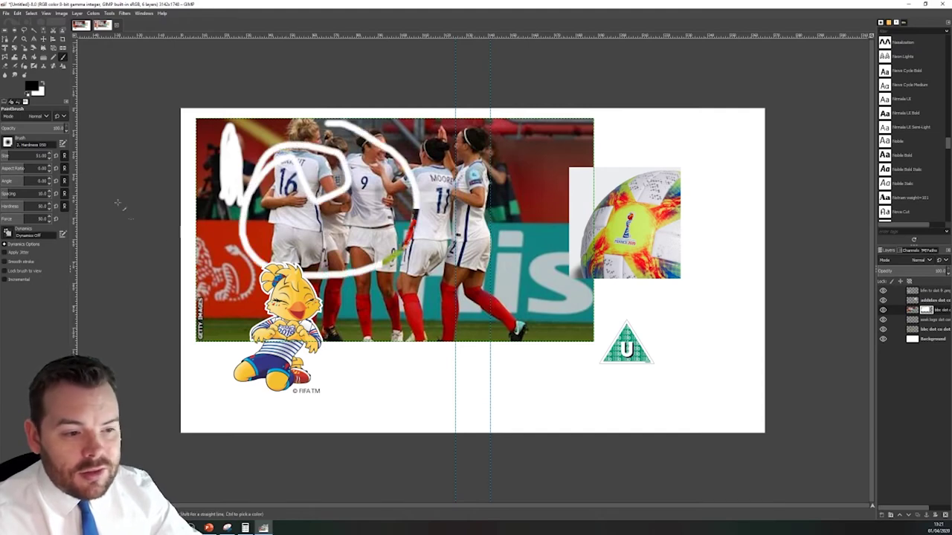
left_click(17, 13)
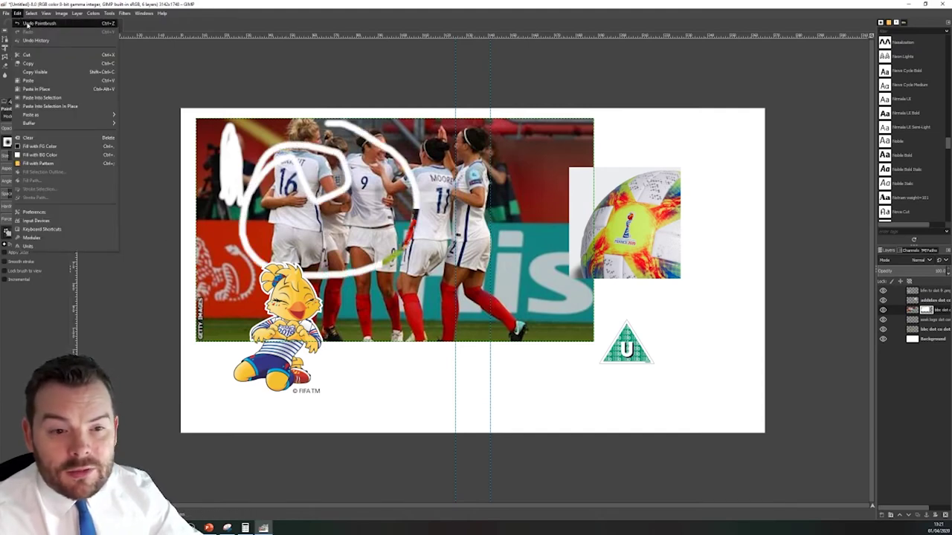
left_click(28, 24)
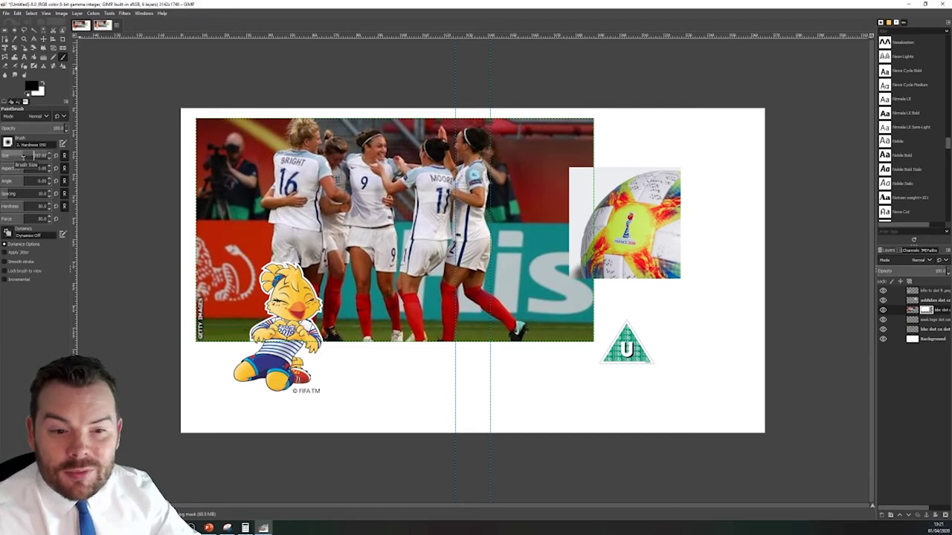
Fade the photo's left edge on the mask and float a rectangle around the players' upper bodies.
mouse_move(208, 122)
left_mouse_down()
mouse_move(200, 401)
mouse_move(211, 193)
left_mouse_up()
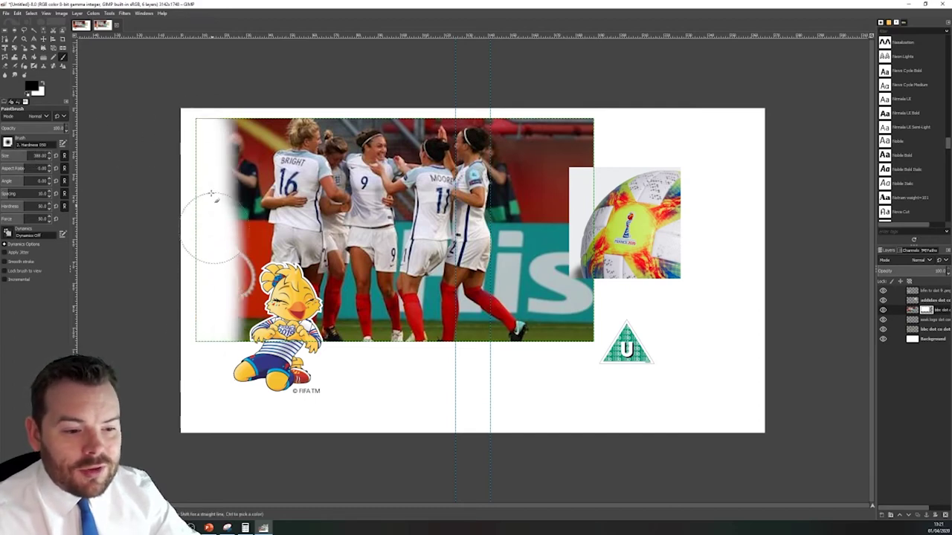
left_click(6, 30)
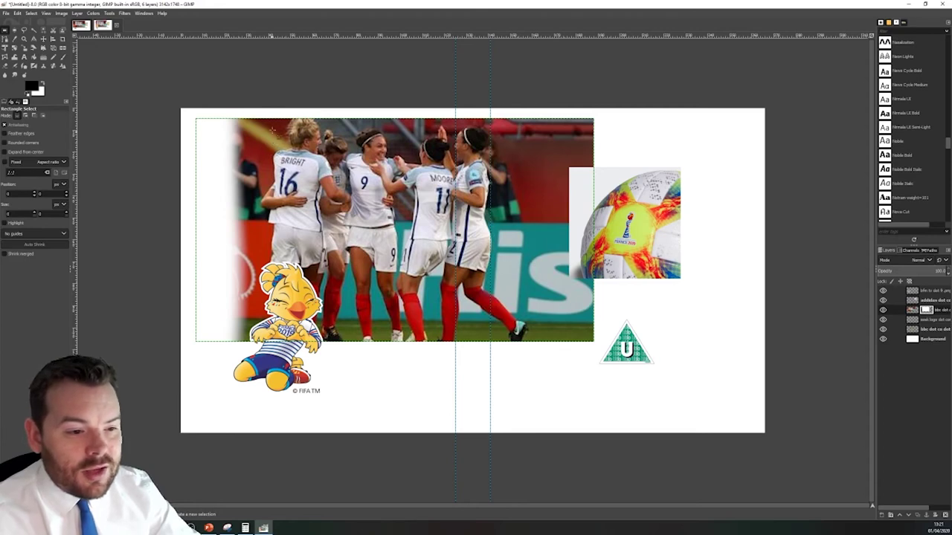
left_click_drag(272, 126, 459, 171)
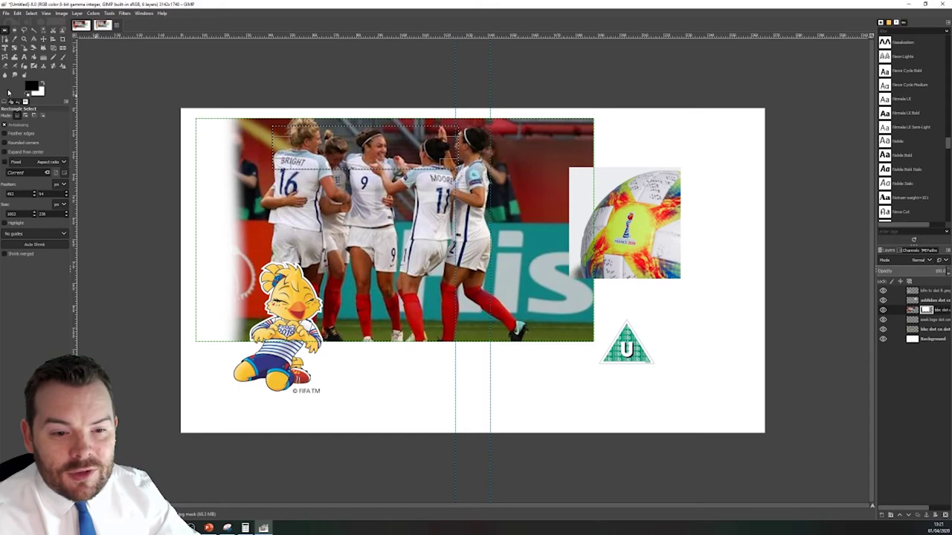
left_click(30, 12)
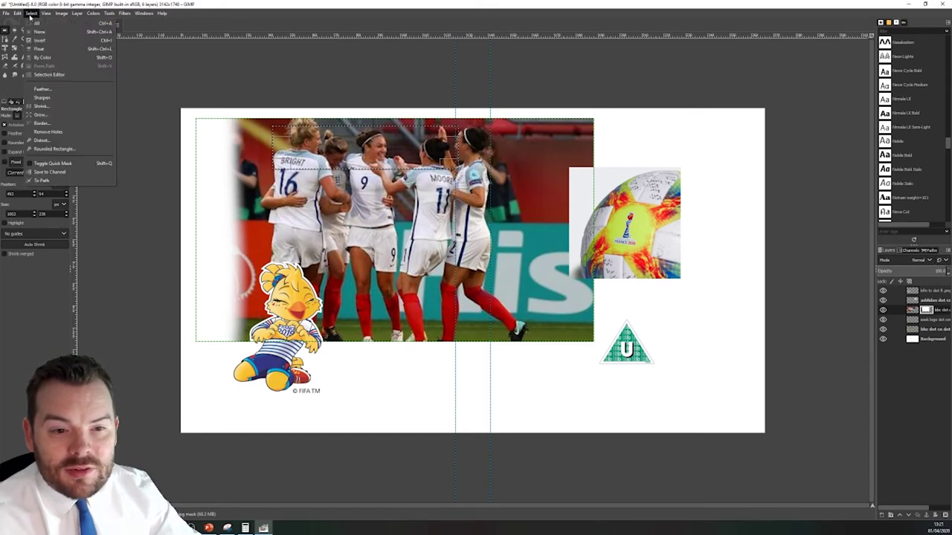
left_click(53, 48)
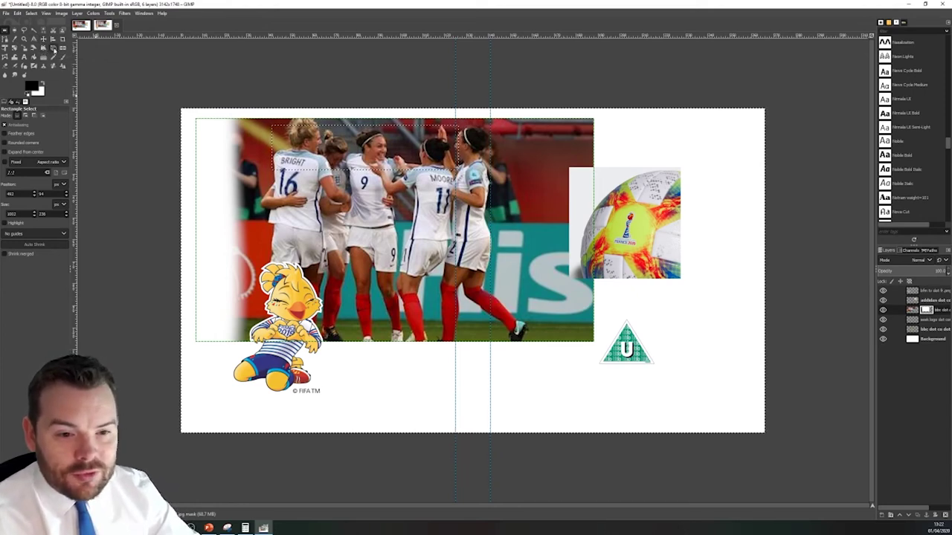
Paint out the rest of the team photo and the grey smear above the football.
left_click(62, 57)
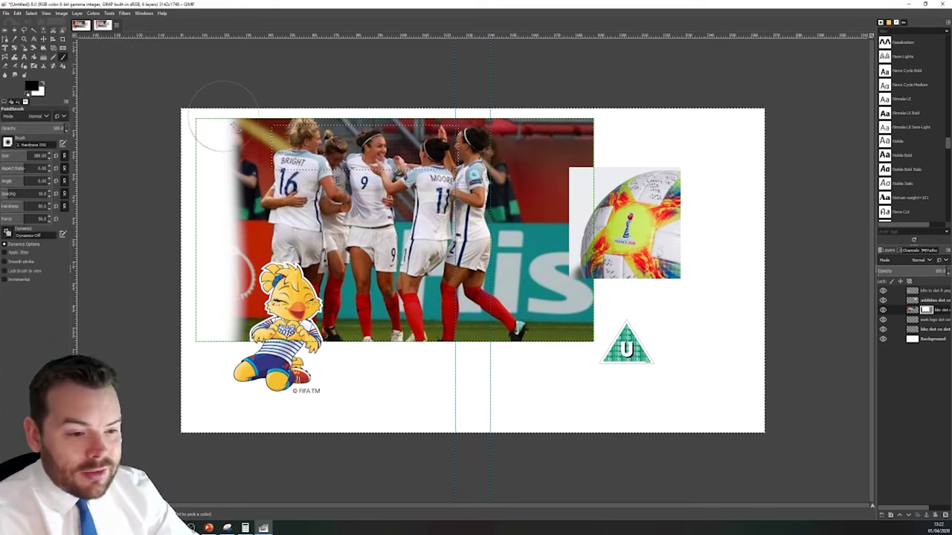
mouse_move(223, 115)
left_mouse_down()
mouse_move(231, 160)
mouse_move(550, 193)
mouse_move(565, 223)
mouse_move(617, 115)
mouse_move(595, 127)
mouse_move(675, 187)
mouse_move(323, 227)
mouse_move(116, 294)
mouse_move(191, 250)
mouse_move(669, 265)
mouse_move(592, 298)
mouse_move(364, 338)
mouse_move(342, 308)
mouse_move(573, 305)
mouse_move(540, 334)
left_mouse_up()
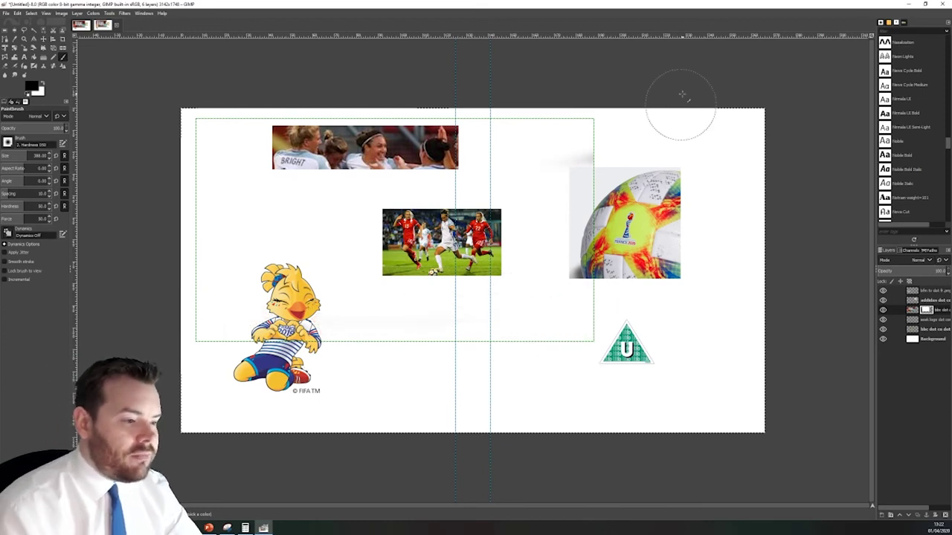
left_click_drag(682, 94, 549, 163)
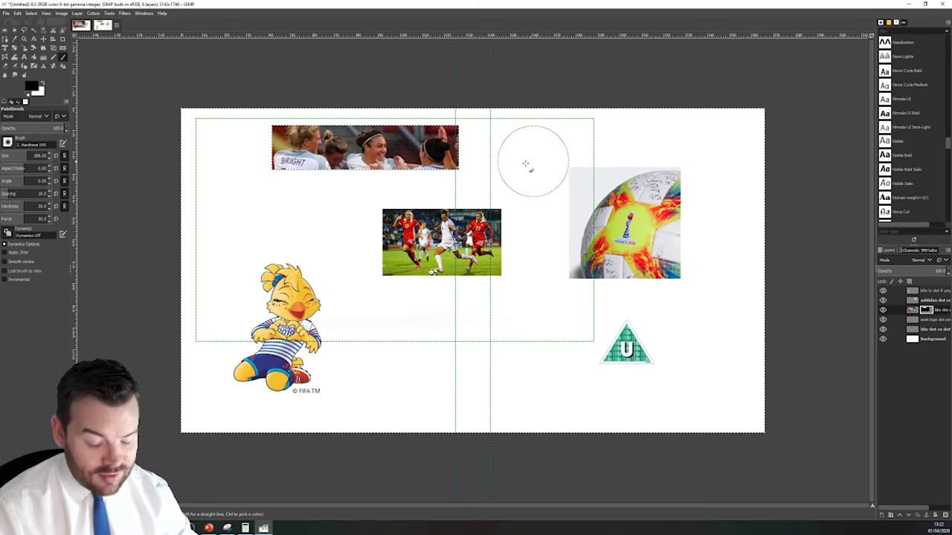
Clear the selection, drag the players photo toward the football and back, then undo that move.
left_click(34, 14)
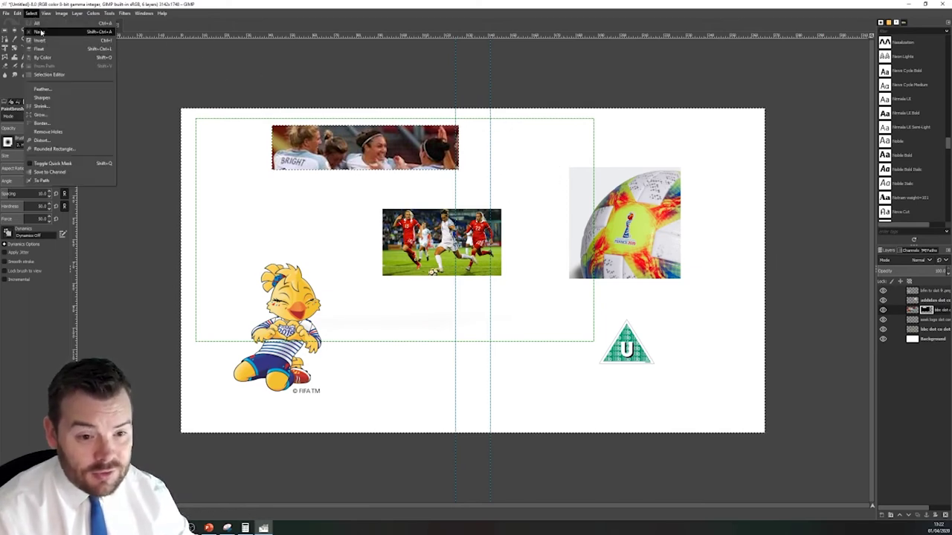
left_click(49, 32)
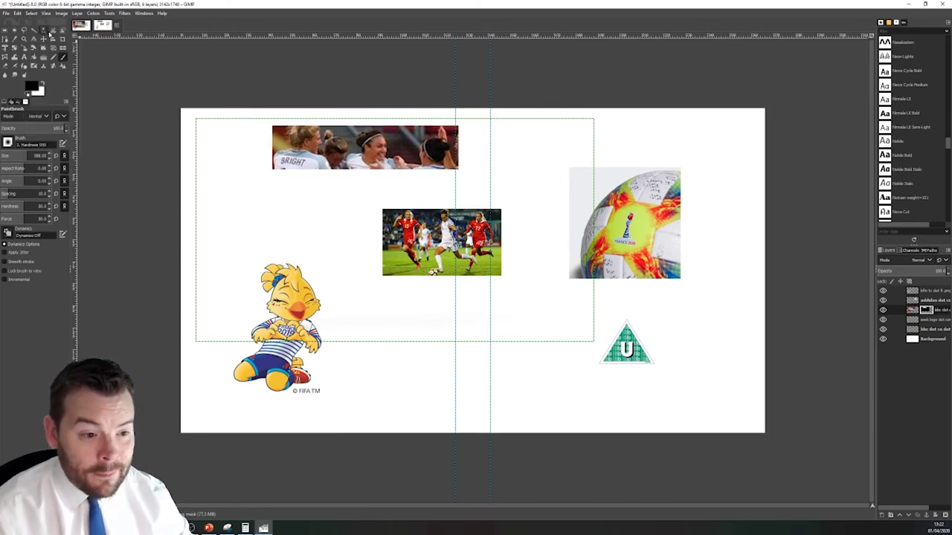
left_click(32, 13)
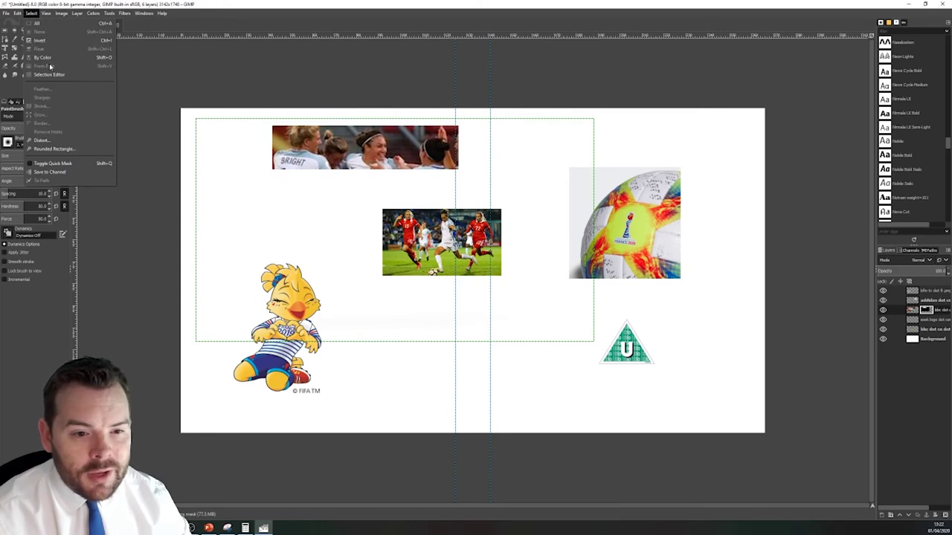
left_click(6, 13)
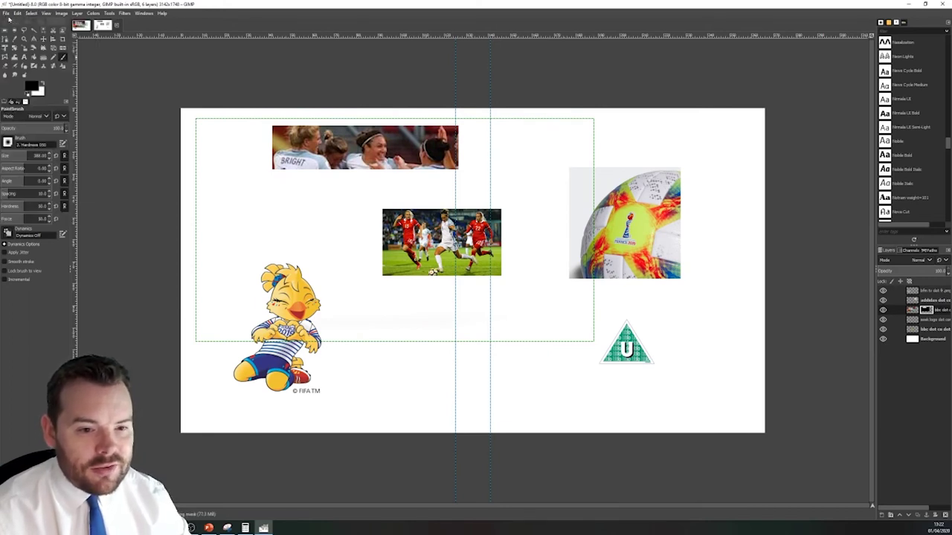
left_click(43, 38)
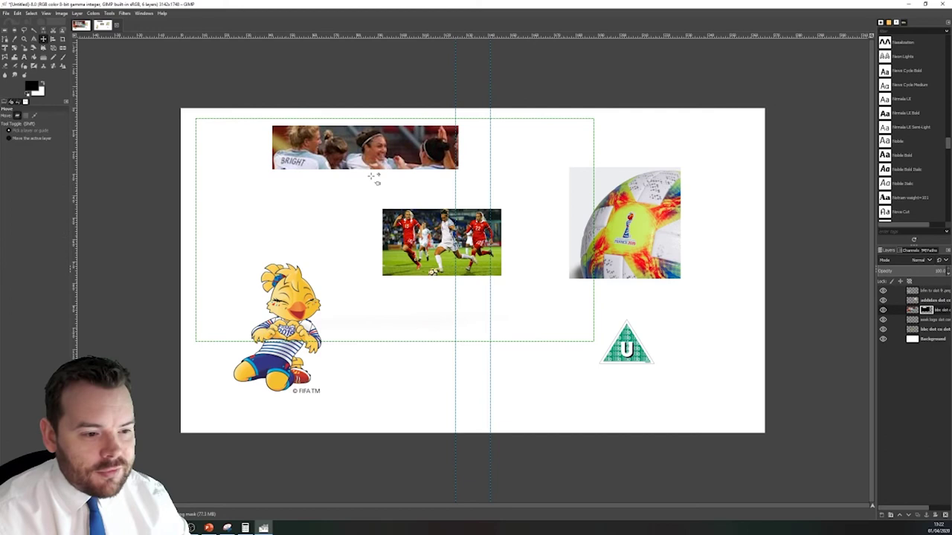
left_click_drag(375, 183, 640, 148)
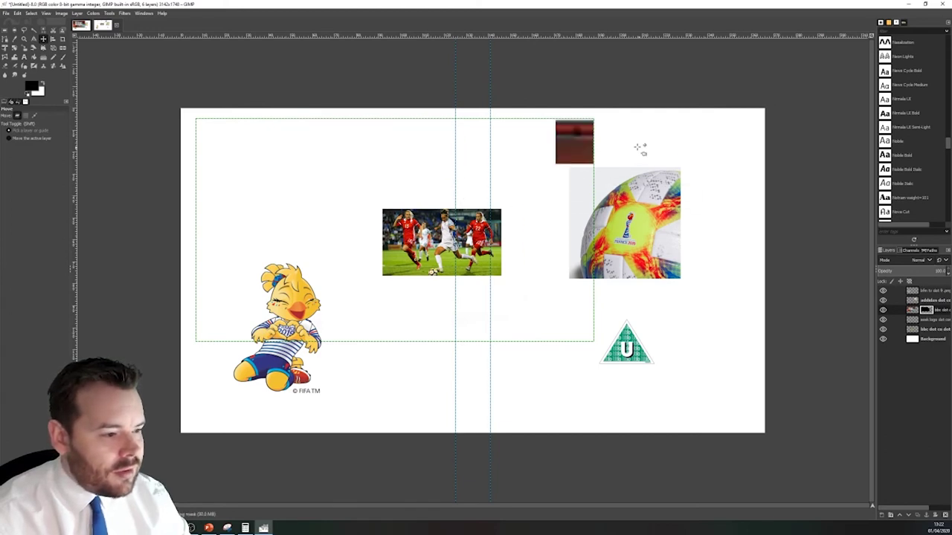
left_click_drag(574, 135, 348, 180)
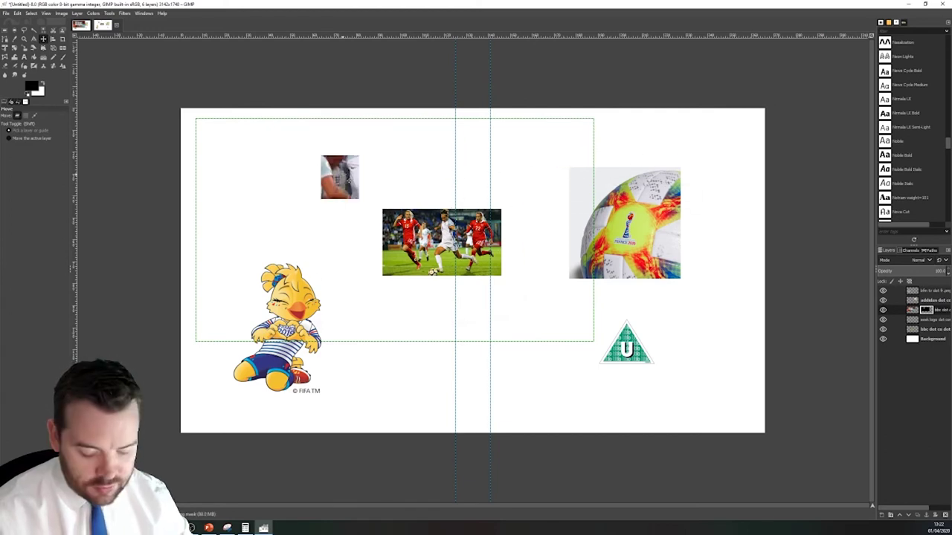
key("ctrl+z")
key("ctrl+z")
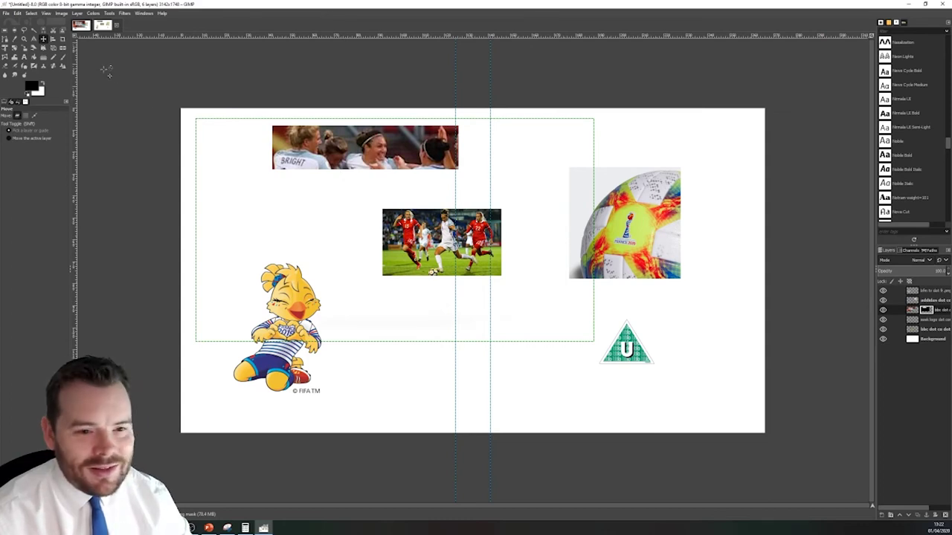
Try rectangle and colour selections, then make the players photo layer active and select none.
left_click(5, 29)
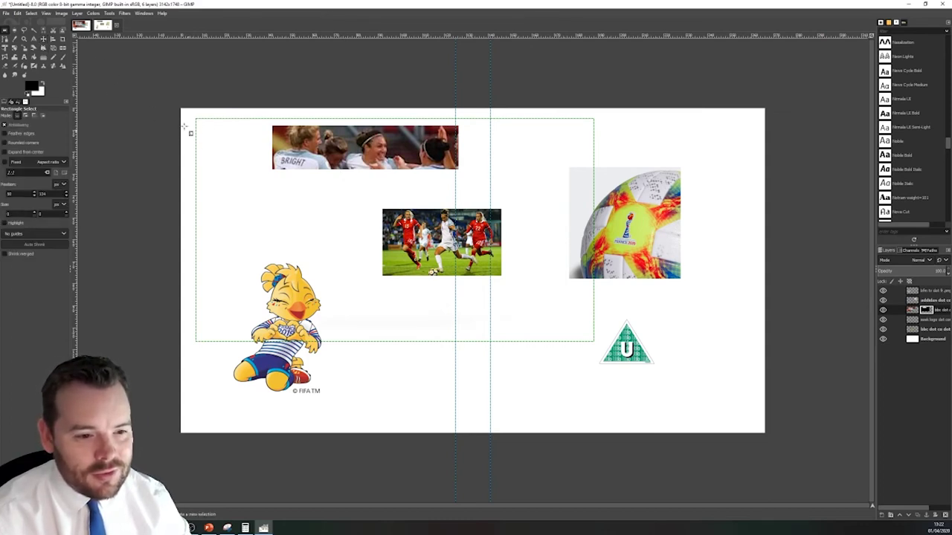
left_click_drag(169, 105, 199, 135)
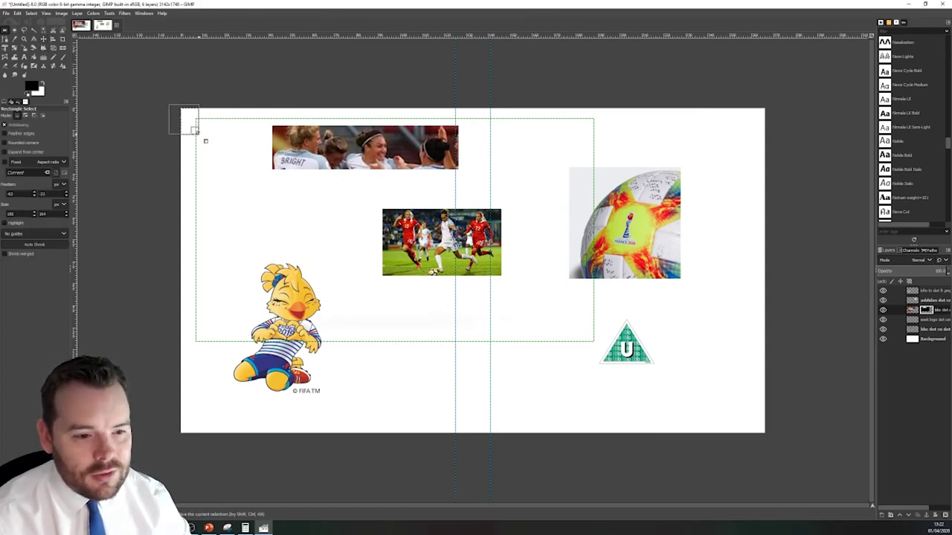
left_click(34, 29)
left_click(267, 136)
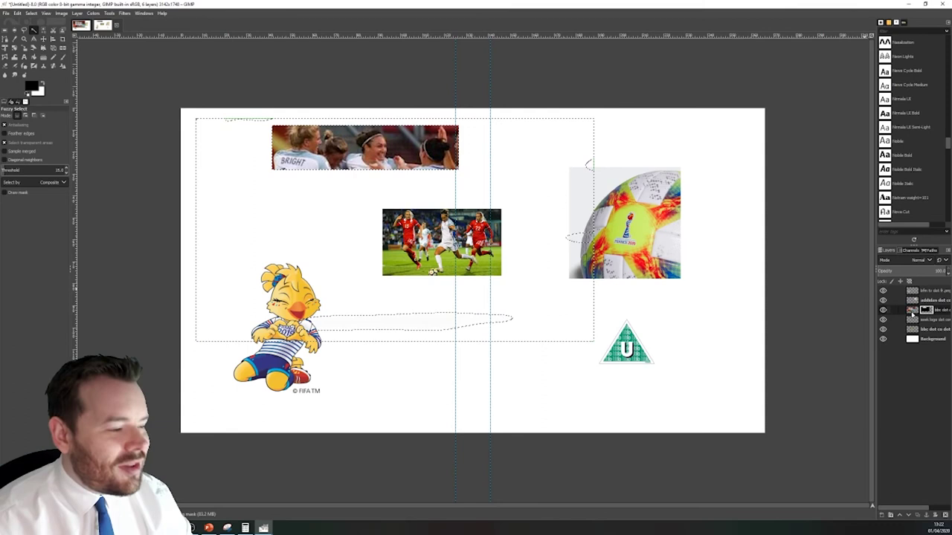
left_click(913, 311)
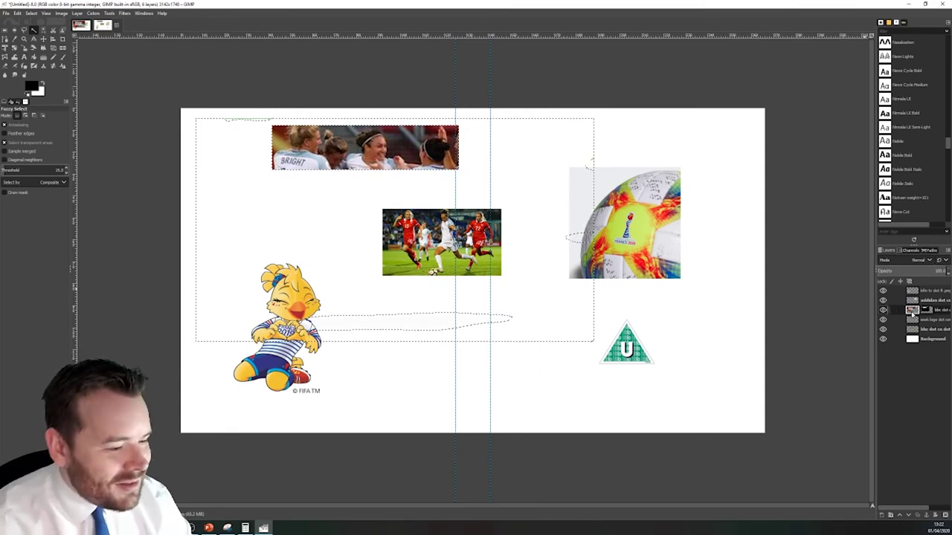
left_click(31, 13)
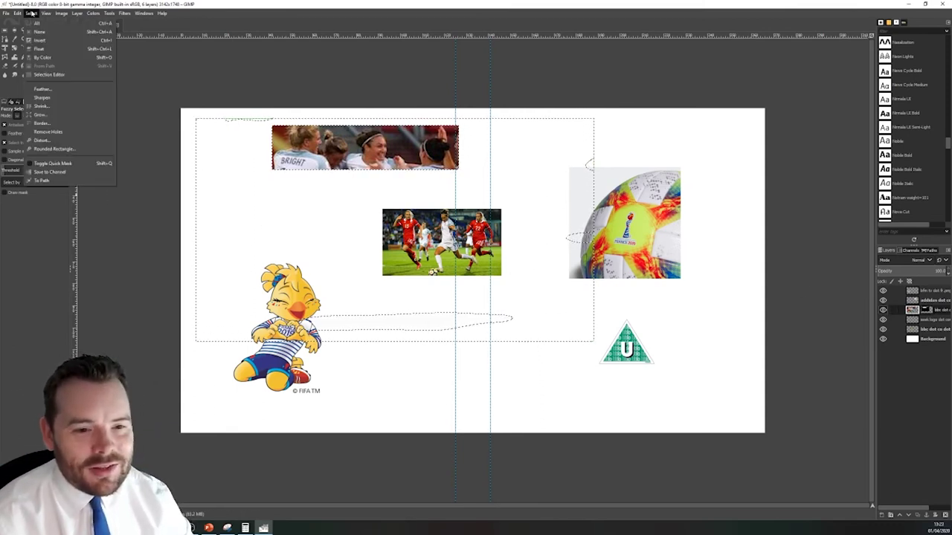
left_click(39, 32)
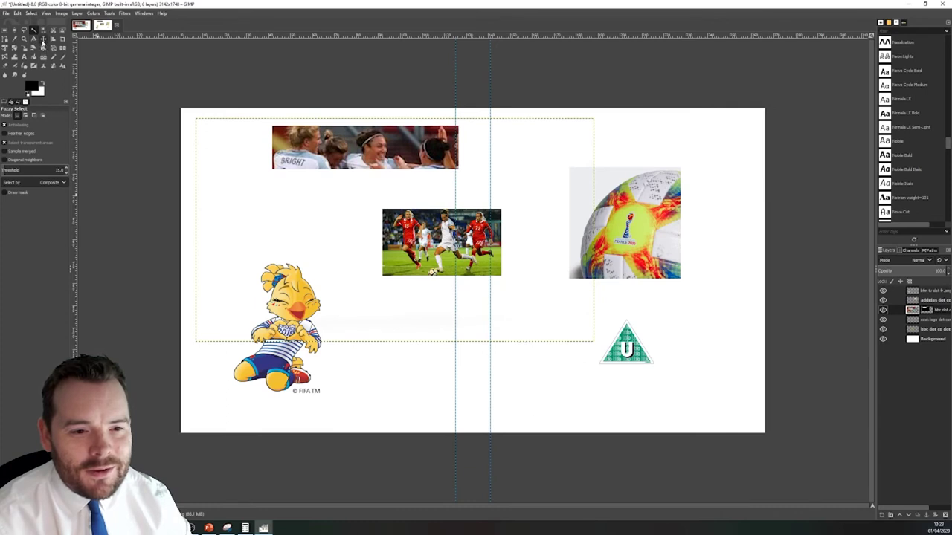
left_click(43, 40)
Shift the players strip right, enlarge it with Scale, and set it at top right over the ball.
left_click_drag(332, 150, 449, 152)
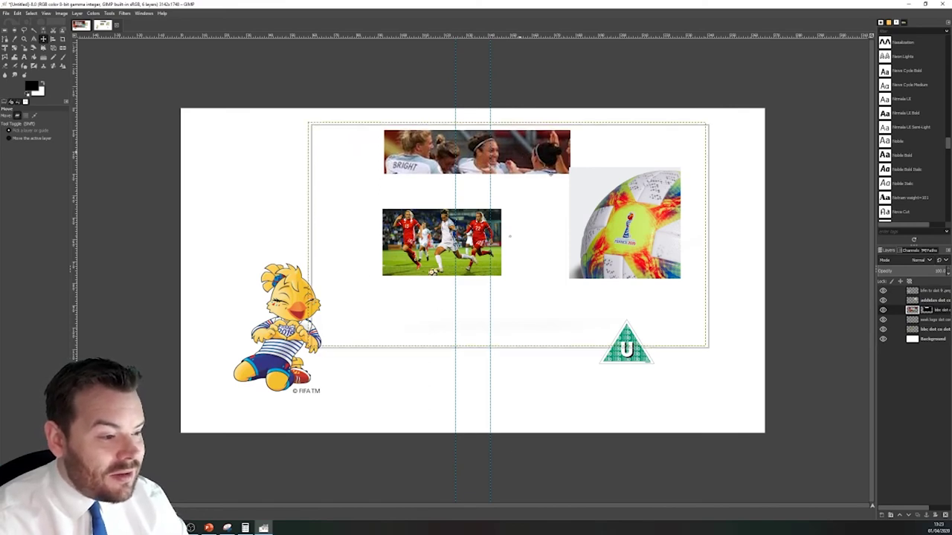
left_click_drag(551, 148, 679, 148)
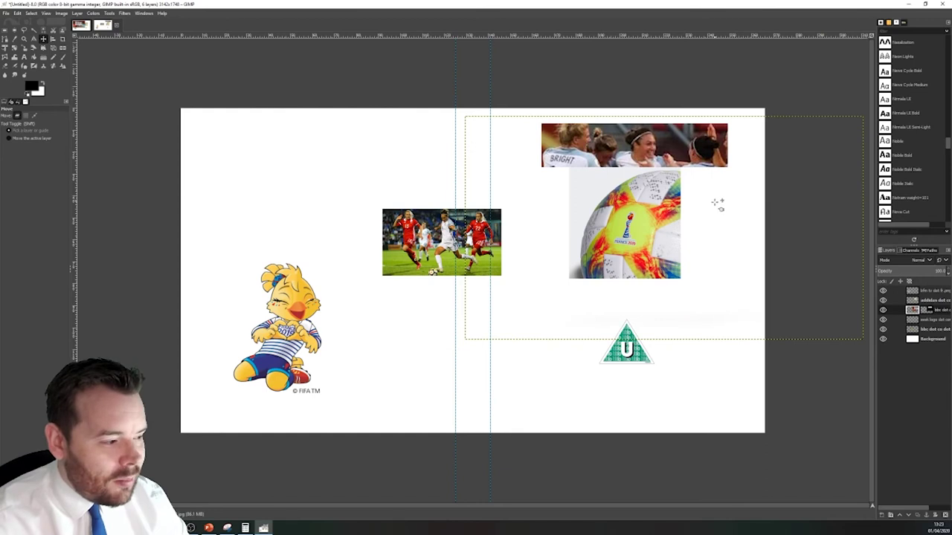
left_click(24, 49)
left_click(547, 154)
left_click_drag(557, 177, 410, 67)
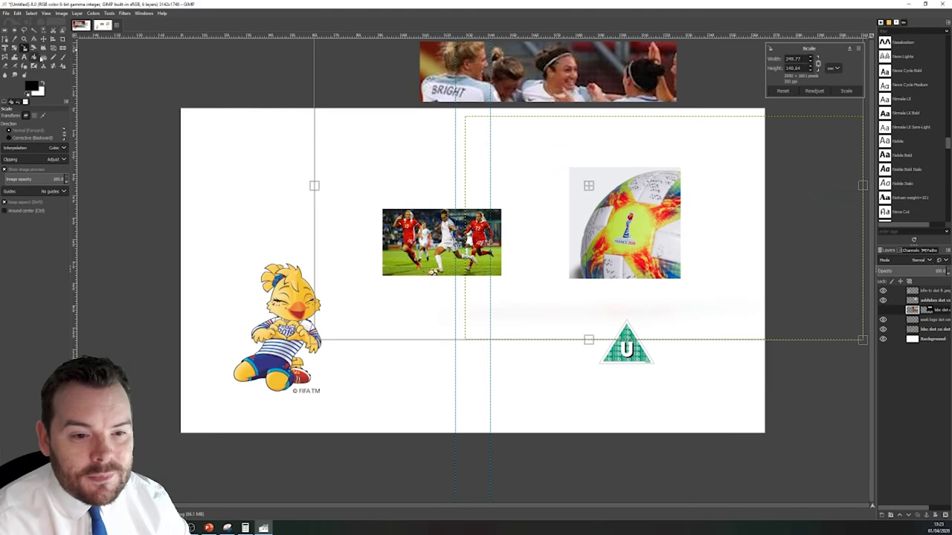
left_click(44, 39)
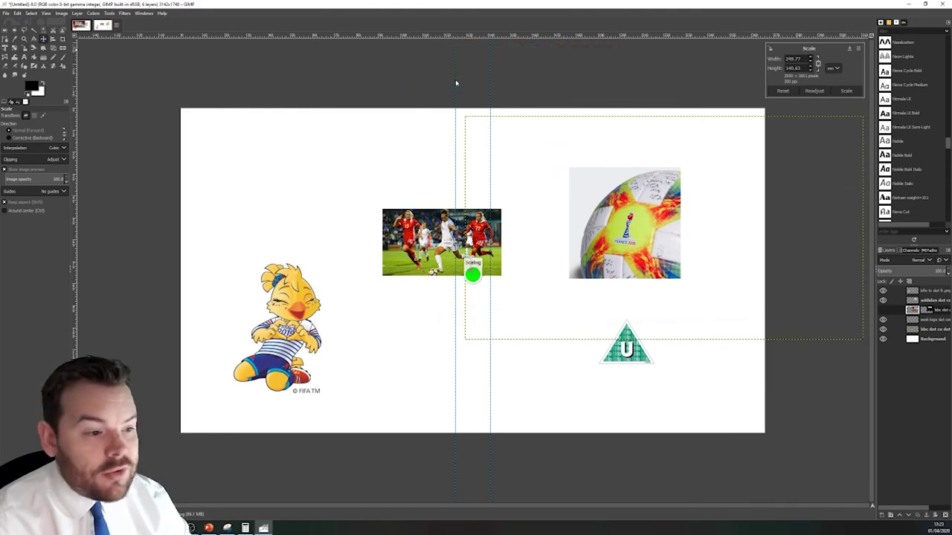
left_click_drag(554, 95, 624, 173)
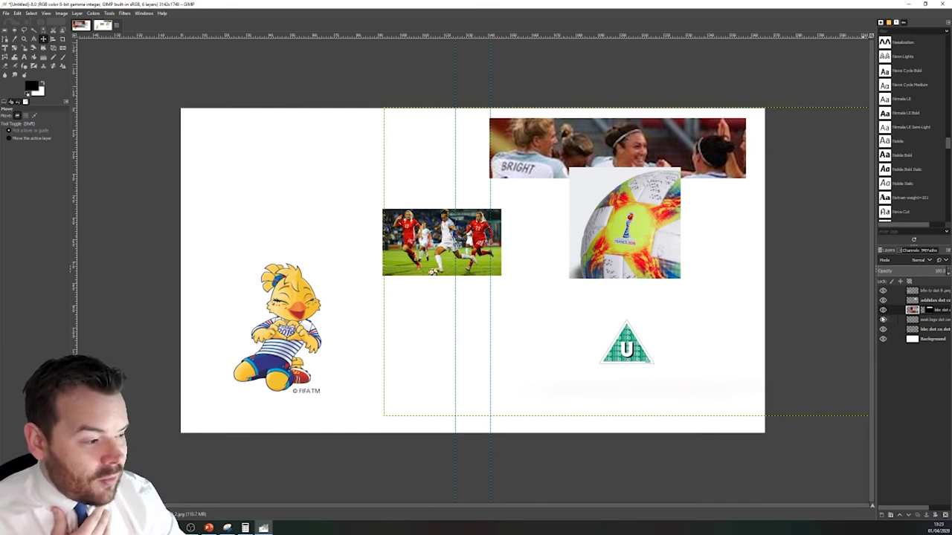
Toggle the football layer's visibility and make it the active layer.
left_click(883, 300)
left_click(883, 299)
left_click(924, 301)
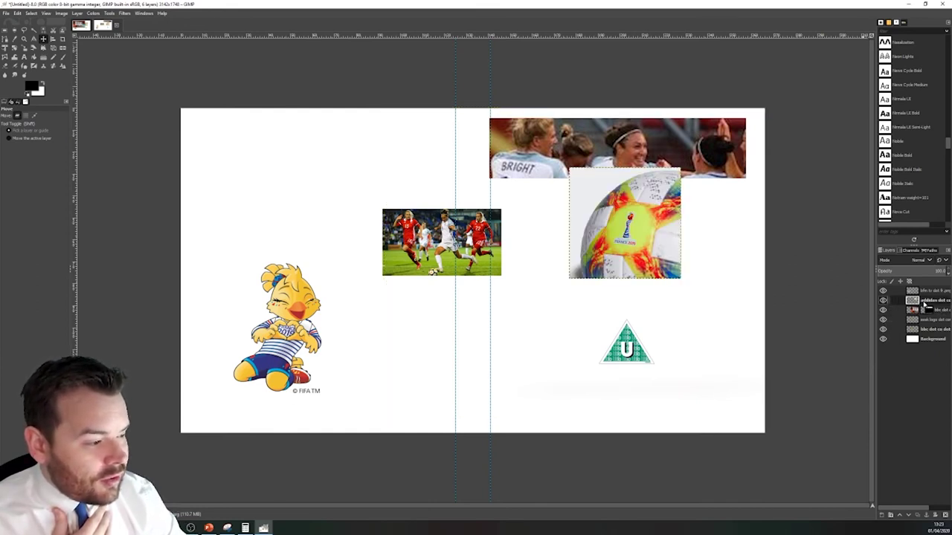
Use Hue-Saturation to shift the ball to green and cyan, tune saturation, and apply.
left_click(61, 13)
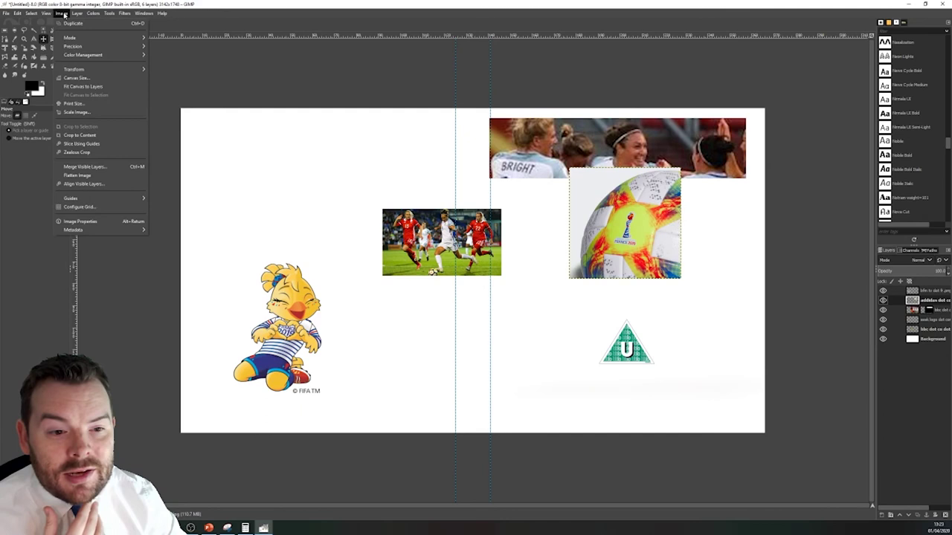
mouse_move(76, 14)
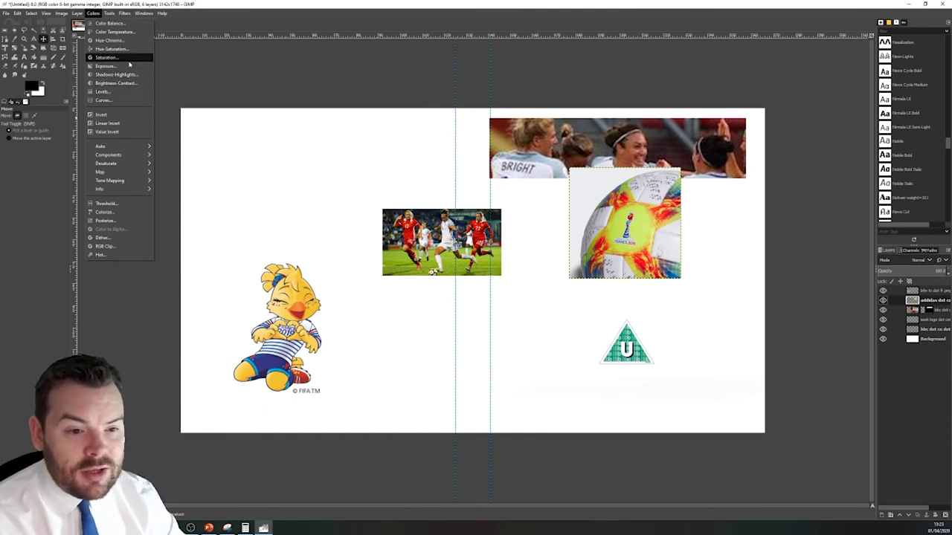
left_click(111, 49)
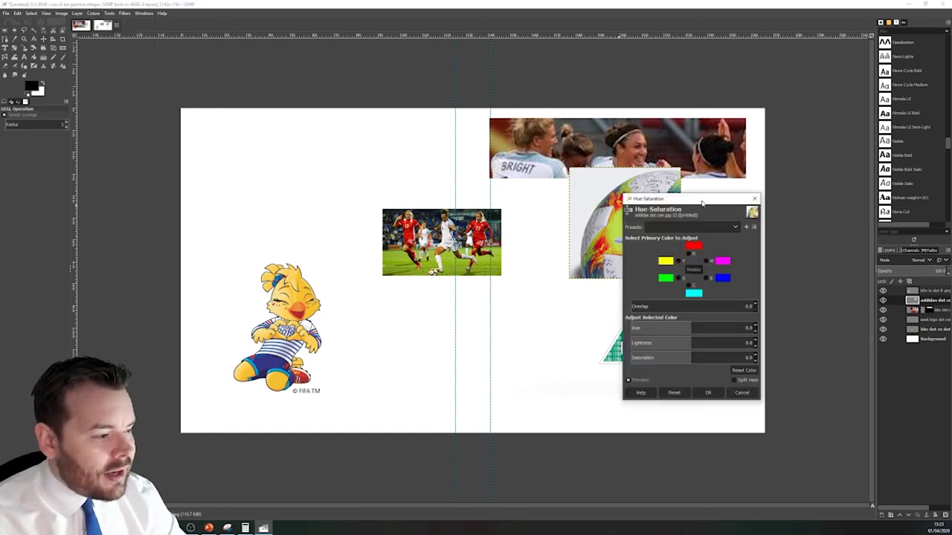
left_click_drag(702, 199, 392, 121)
left_click(389, 252)
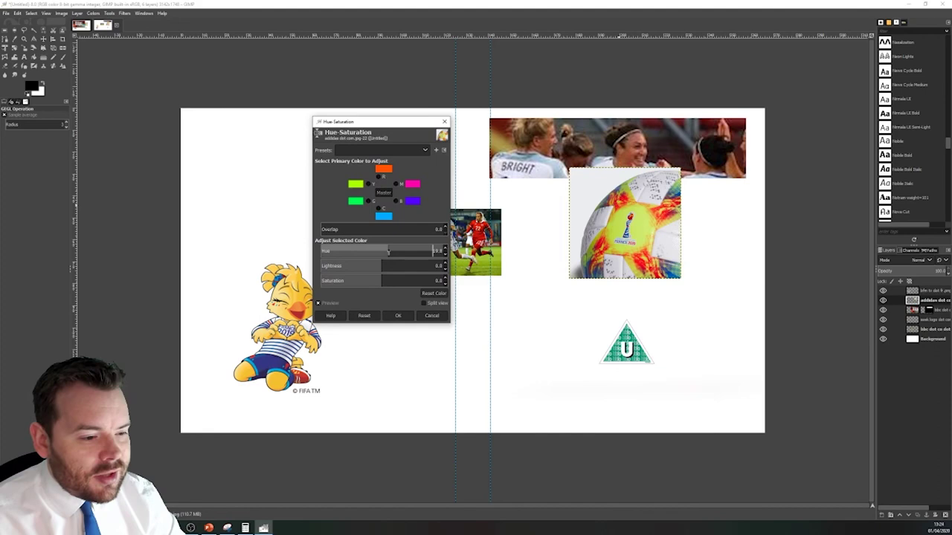
left_click_drag(389, 252, 423, 252)
left_click(350, 266)
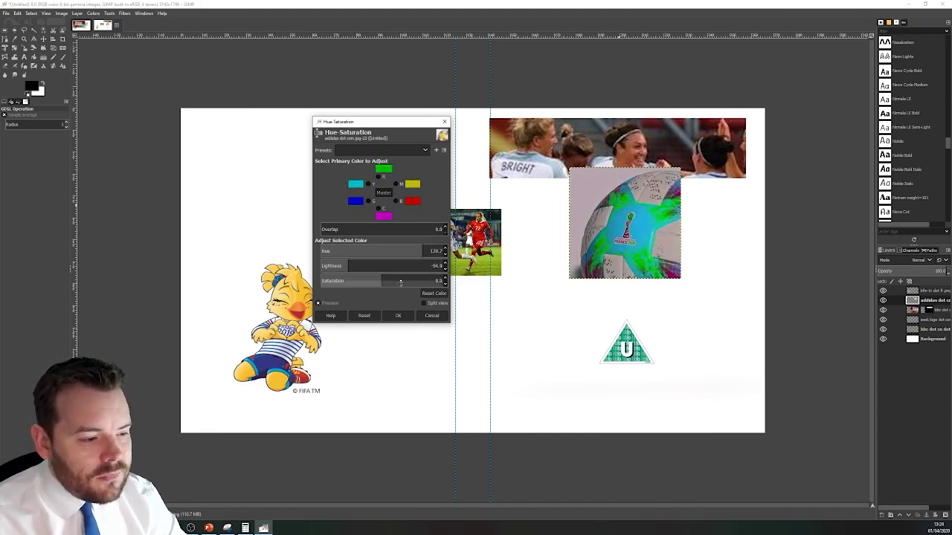
left_click(400, 283)
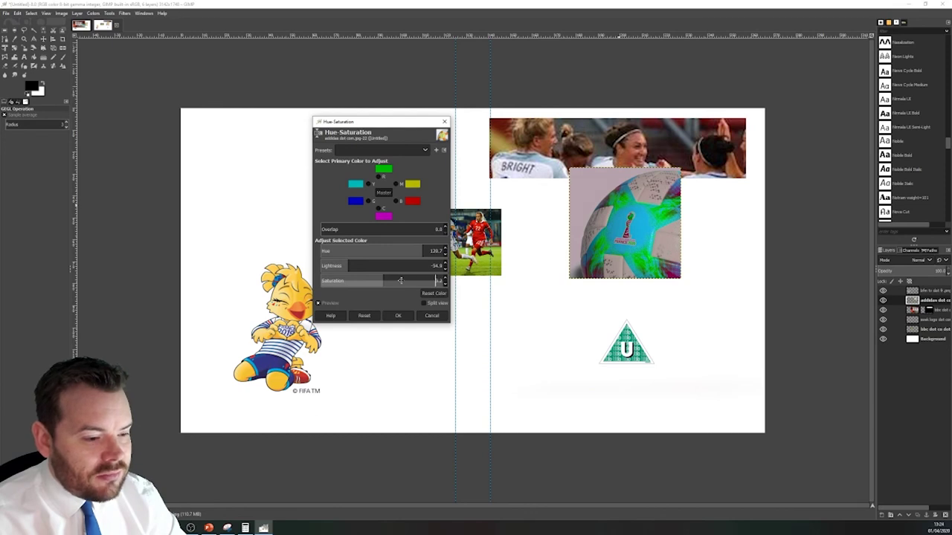
mouse_move(400, 281)
left_mouse_down()
mouse_move(375, 281)
mouse_move(443, 281)
mouse_move(343, 282)
mouse_move(412, 281)
mouse_move(401, 280)
left_mouse_up()
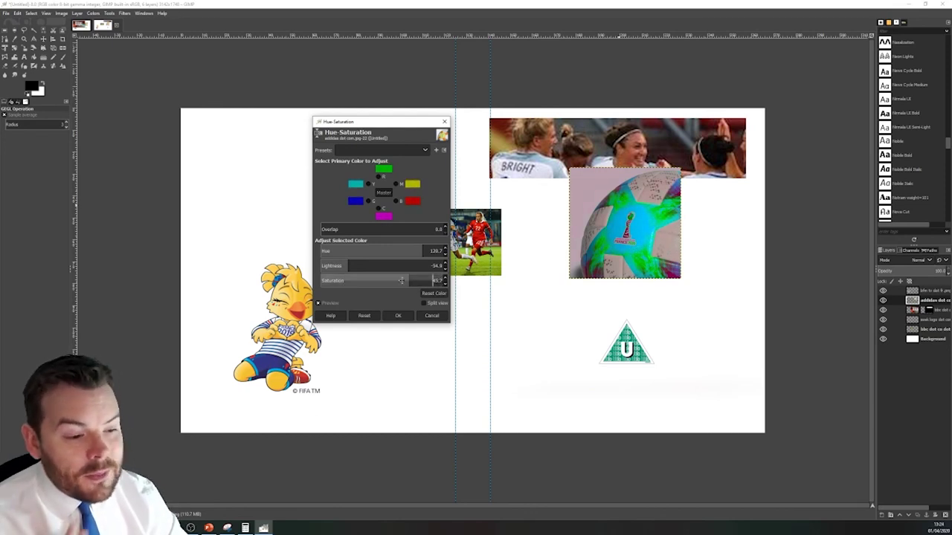
left_click(399, 315)
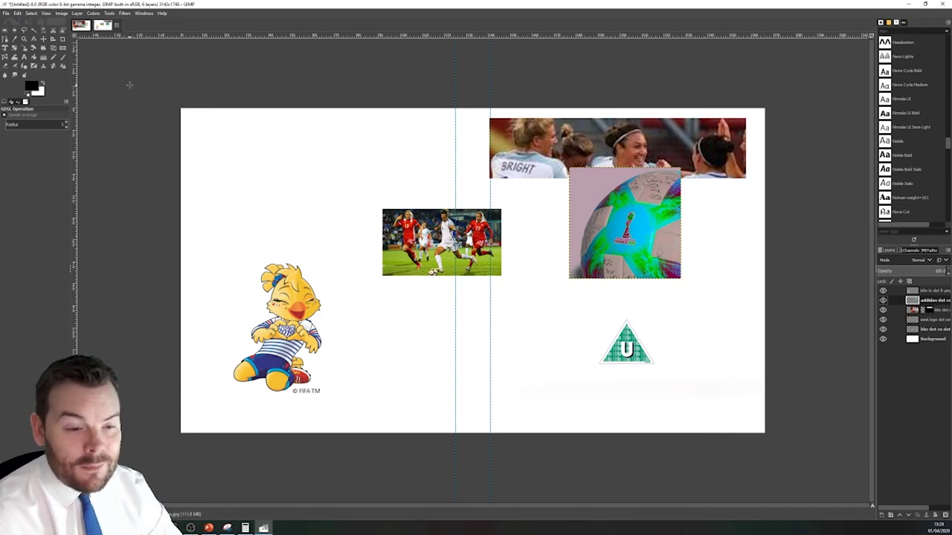
Open the Help menu.
left_click(162, 15)
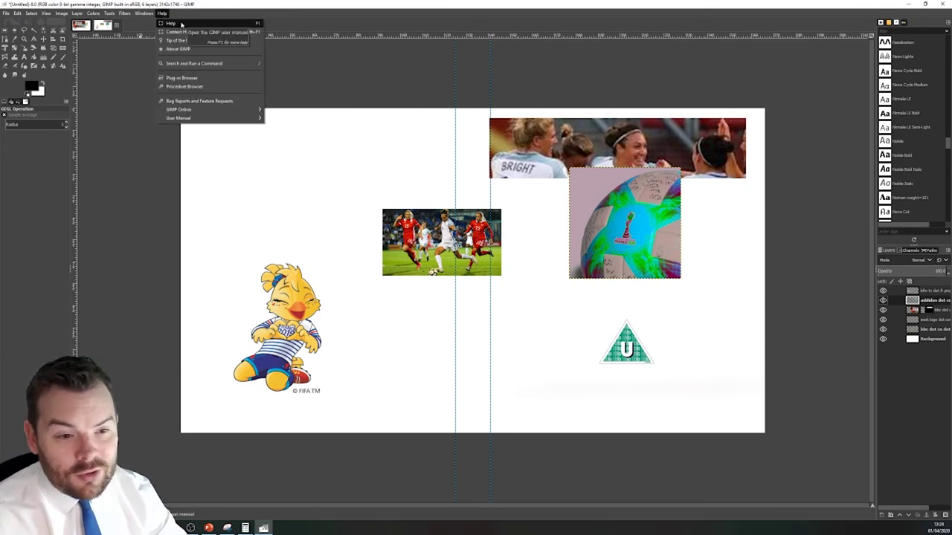